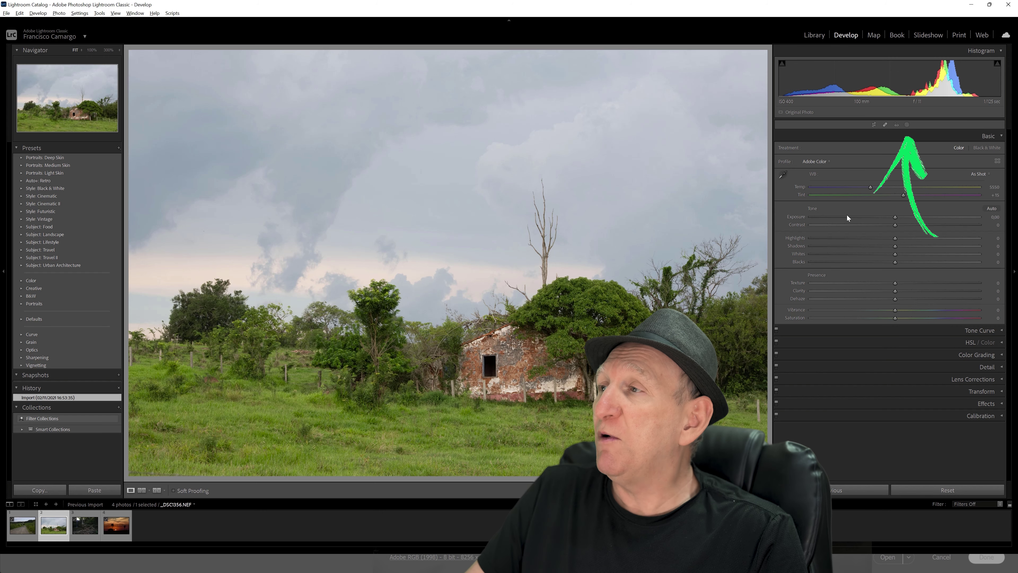
Step: Open the Lightroom masking tools to list the new mask types for the sunset palm photo
{"action": "left_click", "coordinate": [907, 125]}
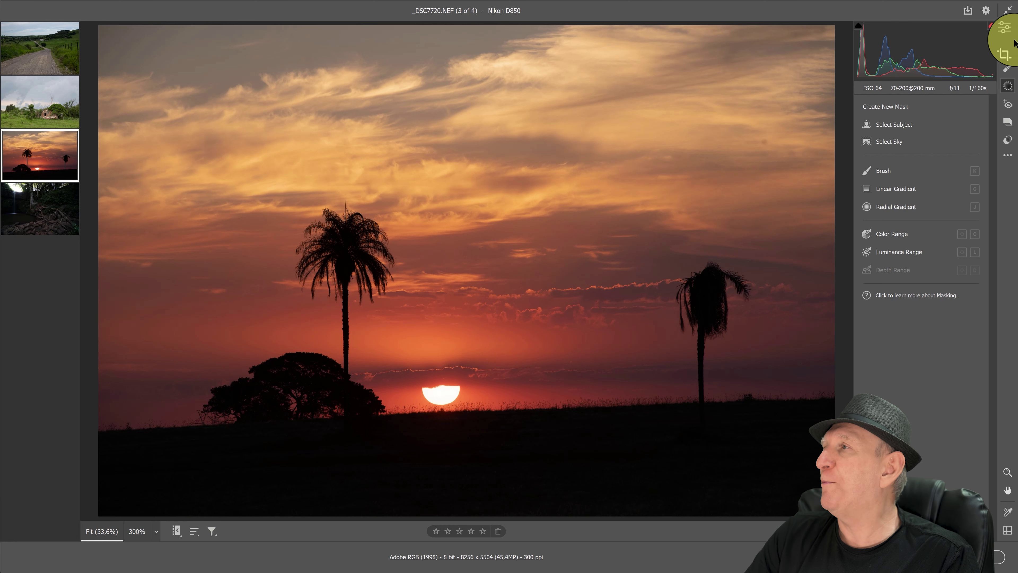
Step: Tone the sunset photo: Exposure +0.10, Highlights -53, Shadows +100, Whites +36, Blacks -8
{"action": "left_click", "coordinate": [1009, 32]}
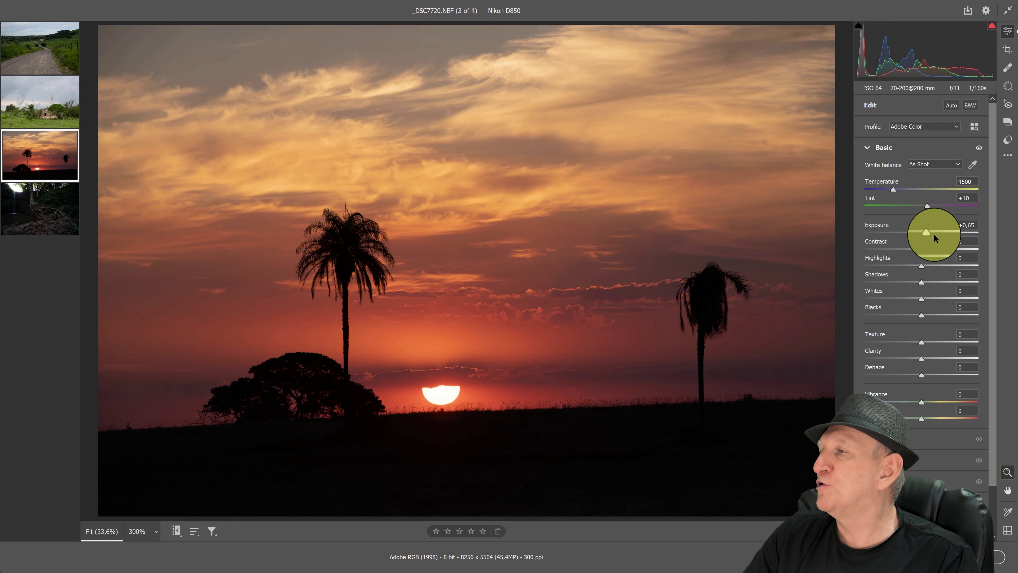
{"action": "left_click_drag", "start_coordinate": [929, 233], "coordinate": [922, 233]}
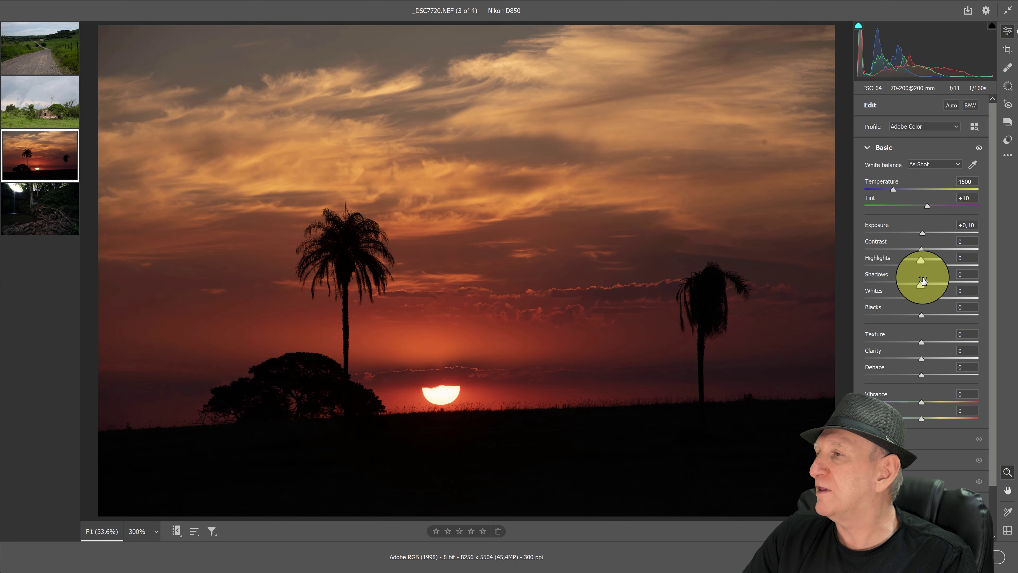
{"action": "mouse_move", "coordinate": [921, 283]}
{"action": "left_mouse_down"}
{"action": "mouse_move", "coordinate": [979, 283]}
{"action": "mouse_move", "coordinate": [939, 299]}
{"action": "left_mouse_up"}
{"action": "left_click_drag", "start_coordinate": [921, 266], "coordinate": [891, 265]}
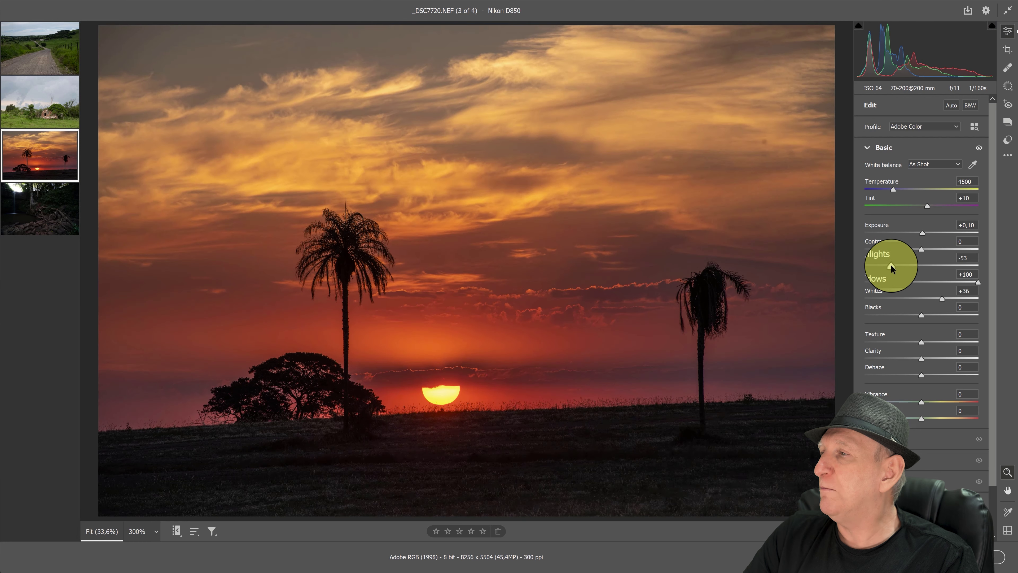
{"action": "left_click_drag", "start_coordinate": [930, 318], "coordinate": [917, 317]}
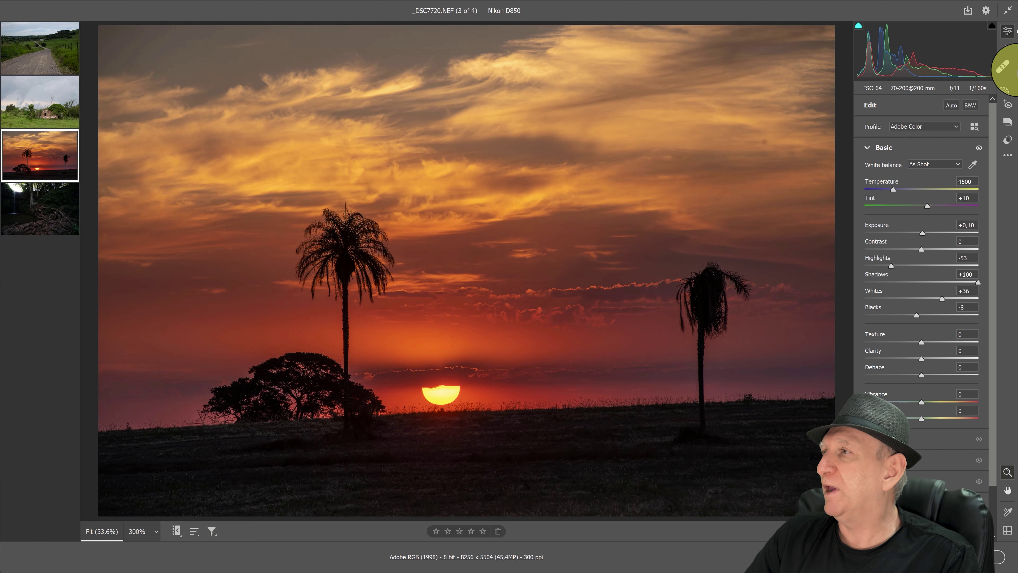
Step: Try a Color Range mask sampled from the orange sky cloud, then delete it
{"action": "left_click", "coordinate": [1008, 86]}
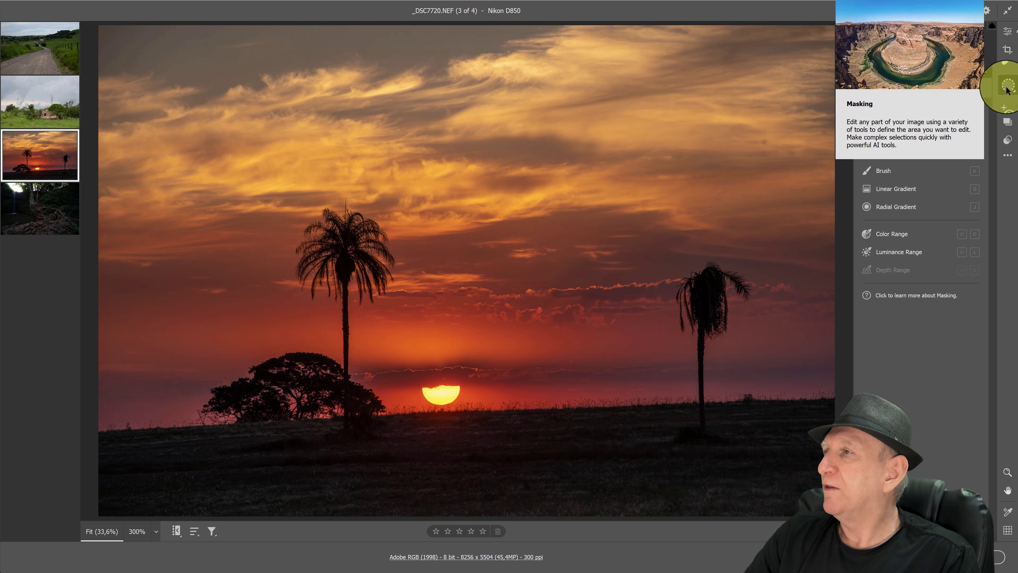
{"action": "left_click", "coordinate": [892, 239]}
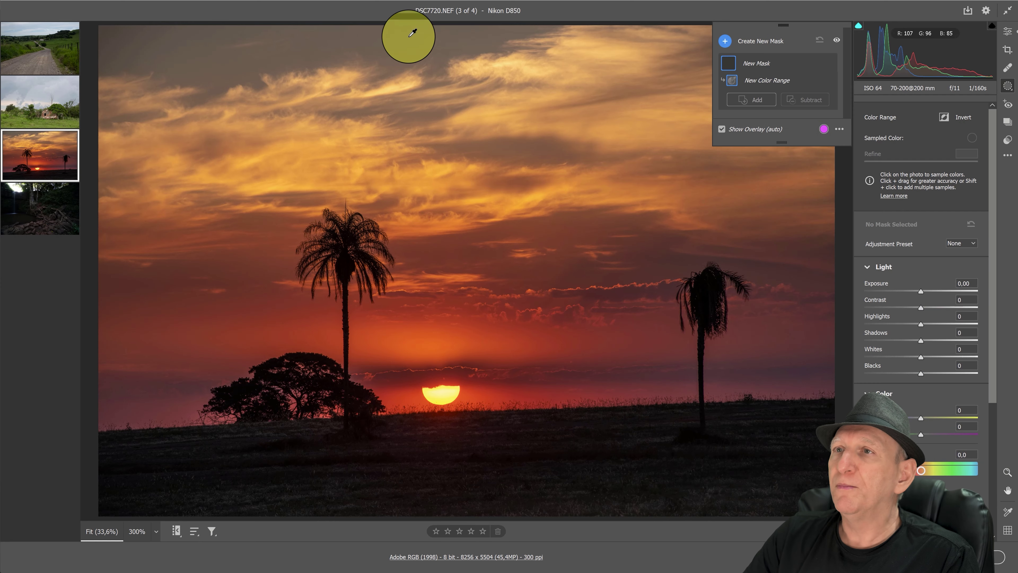
{"action": "left_click", "coordinate": [265, 59]}
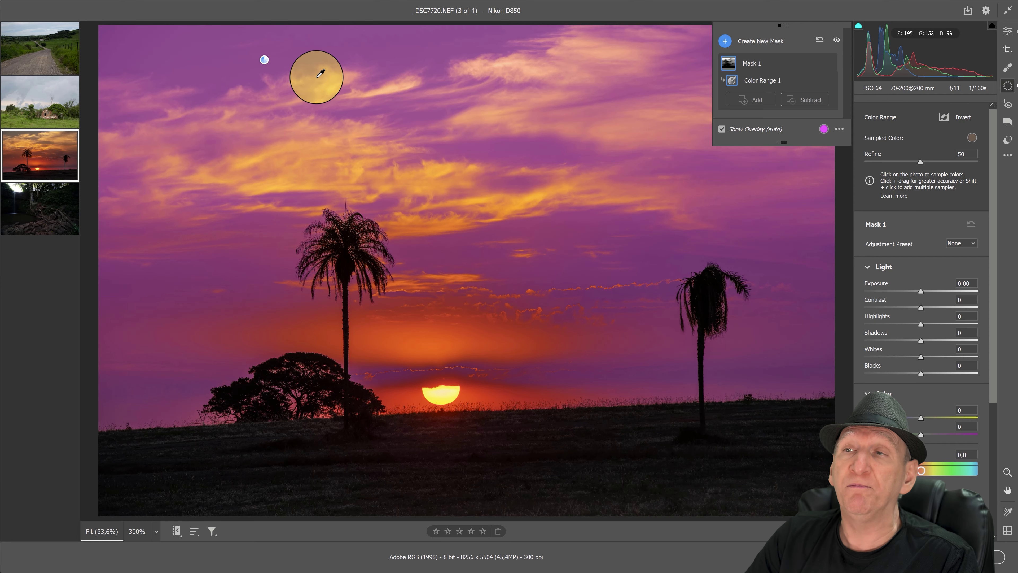
{"action": "key", "text": "Delete"}
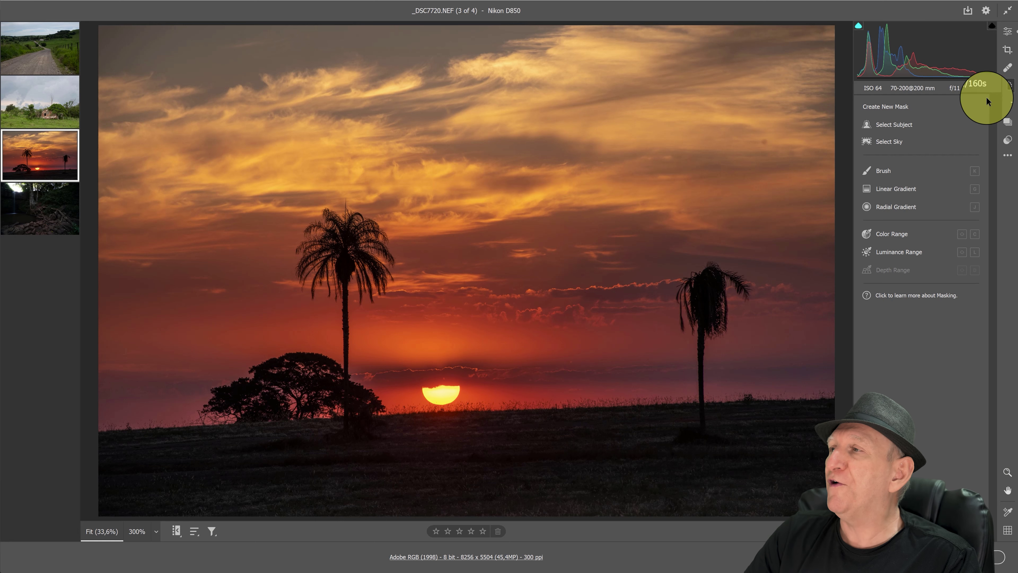
Step: Add a Select Sky mask named 'Ceu' and bring up its intersect options
{"action": "left_click", "coordinate": [874, 141]}
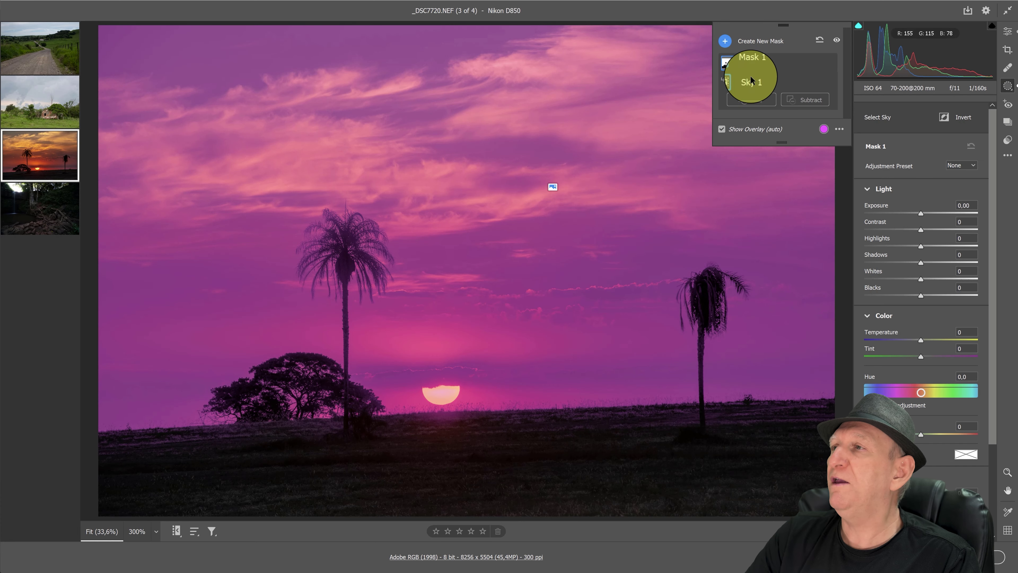
{"action": "double_click", "coordinate": [750, 65]}
{"action": "type", "text": "Ceu"}
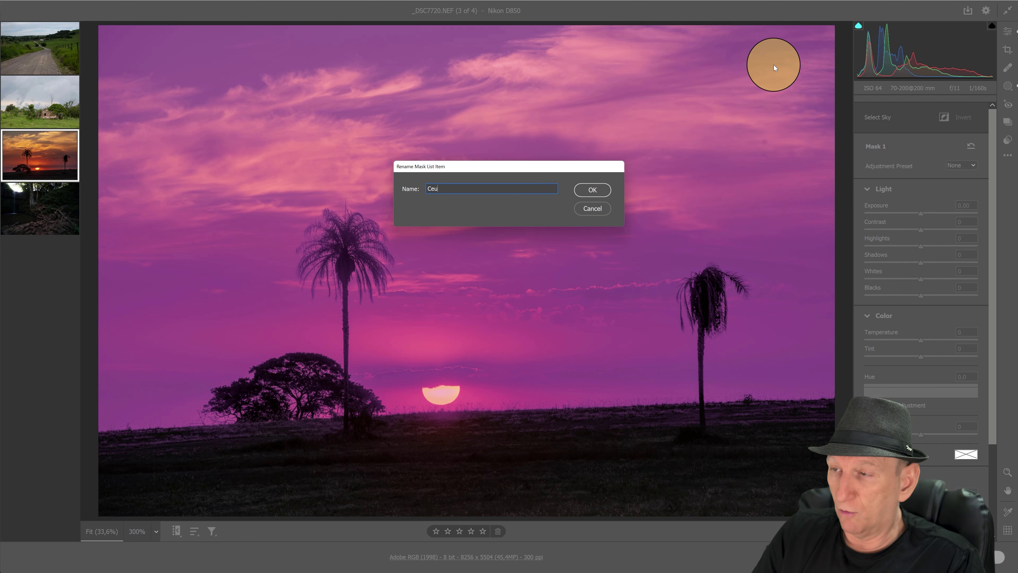
{"action": "key", "text": "Return"}
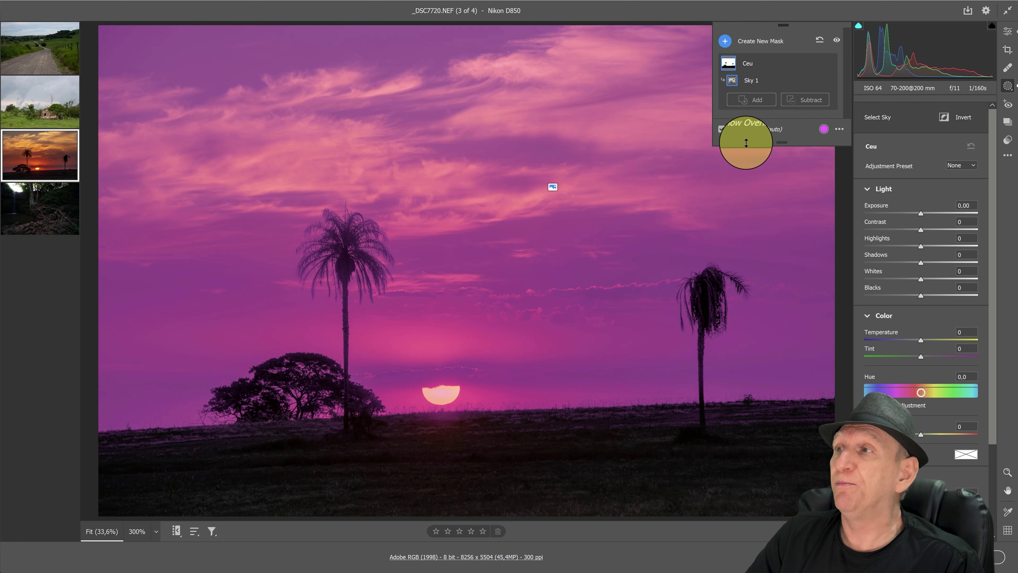
{"action": "mouse_move", "coordinate": [775, 63]}
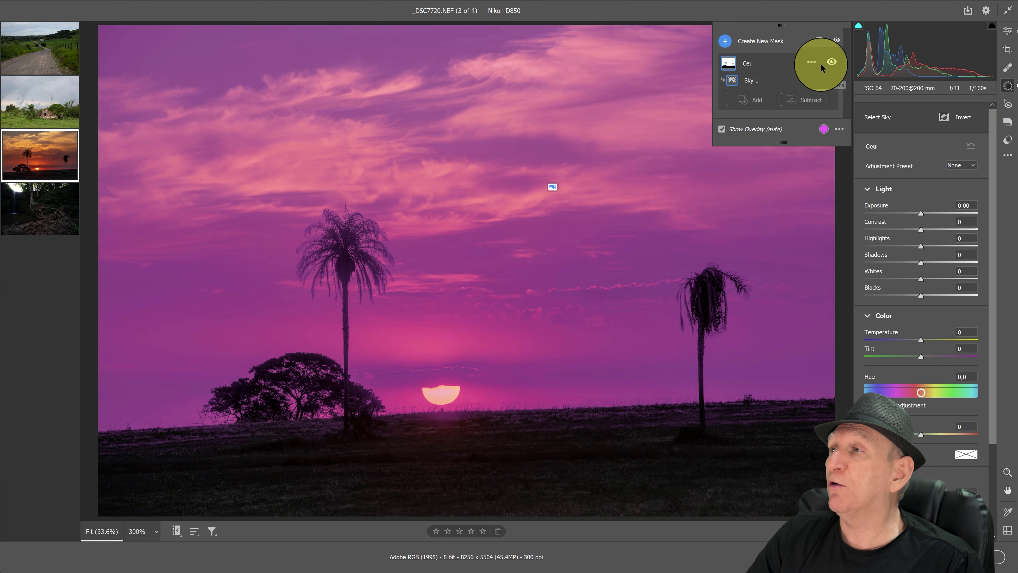
{"action": "left_click", "coordinate": [814, 63]}
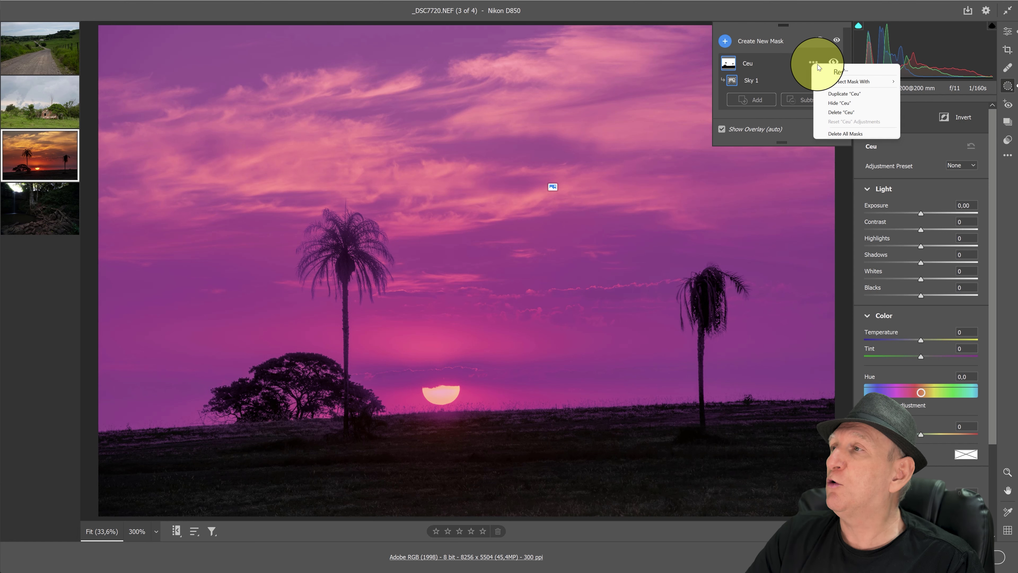
{"action": "mouse_move", "coordinate": [850, 82]}
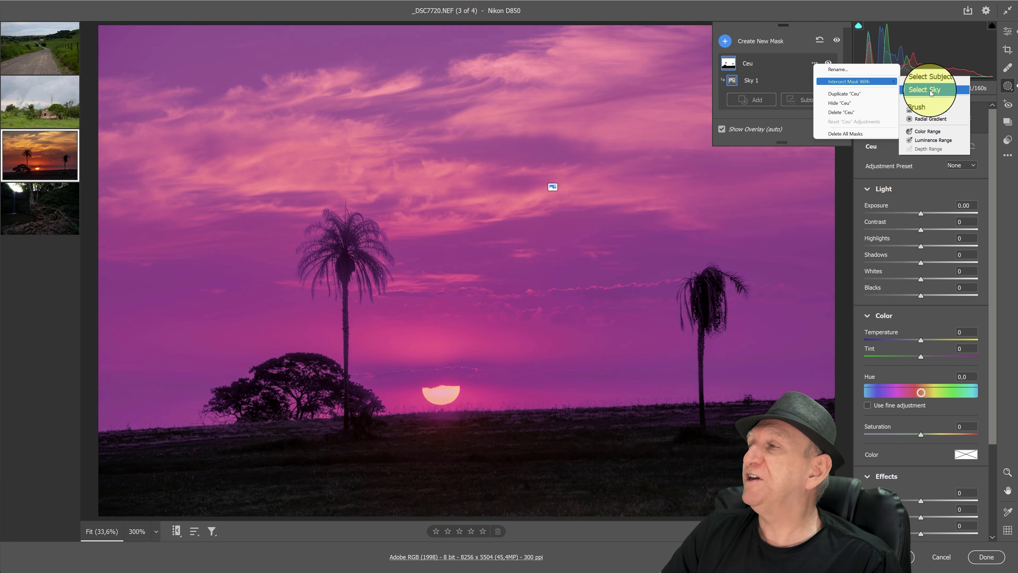
Step: Intersect the Ceu mask with a linear gradient covering the upper sky, fading above the palms
{"action": "left_click", "coordinate": [932, 115]}
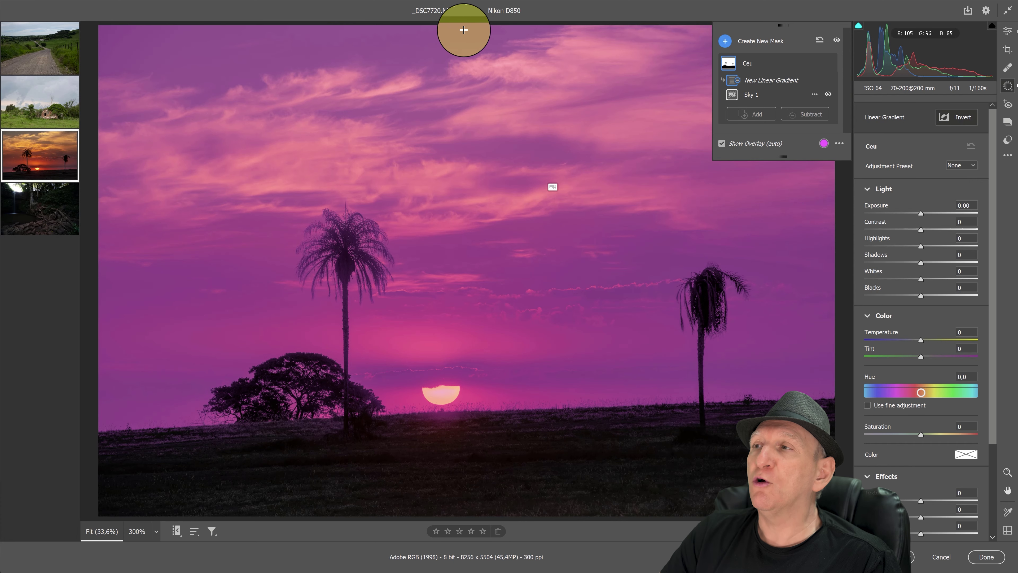
{"action": "left_click_drag", "start_coordinate": [464, 30], "coordinate": [467, 242]}
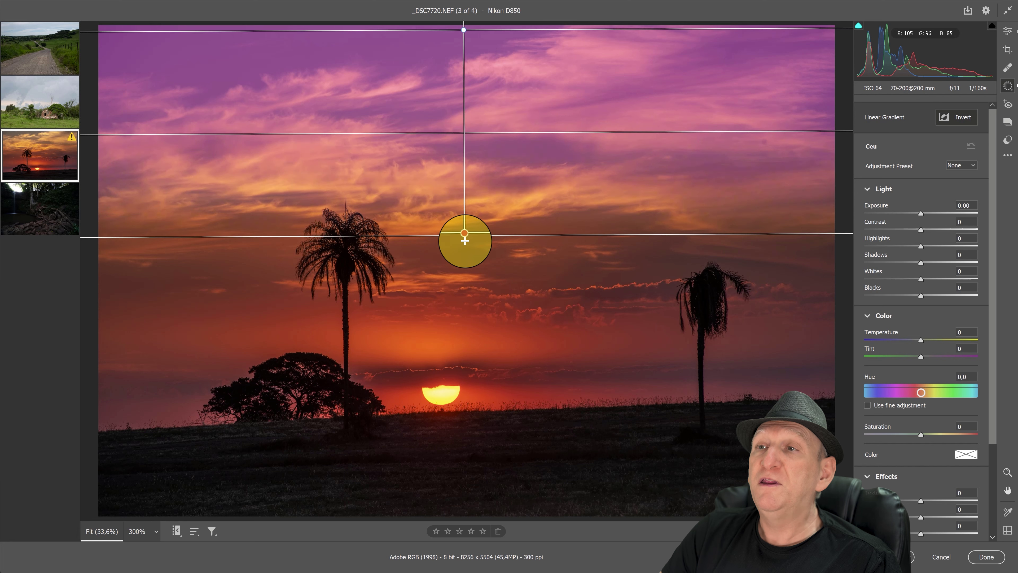
{"action": "left_click_drag", "start_coordinate": [467, 243], "coordinate": [467, 242]}
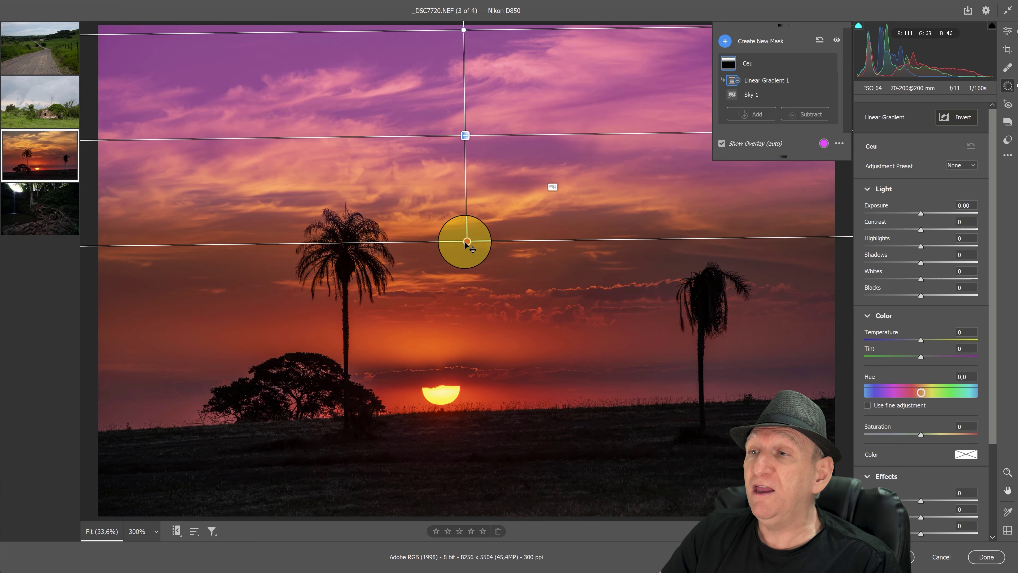
{"action": "left_click_drag", "start_coordinate": [467, 242], "coordinate": [481, 536]}
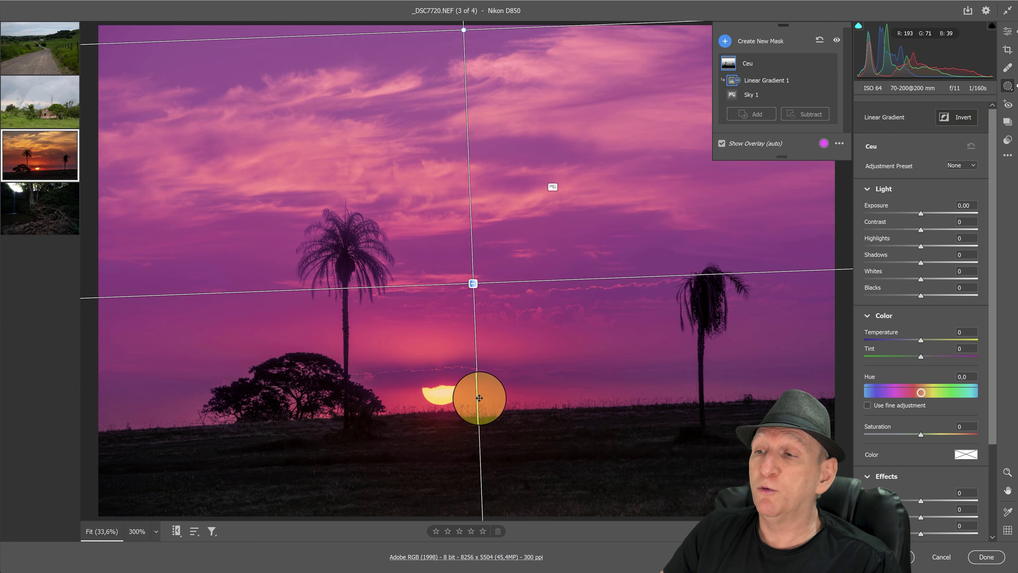
{"action": "left_click_drag", "start_coordinate": [479, 396], "coordinate": [473, 274]}
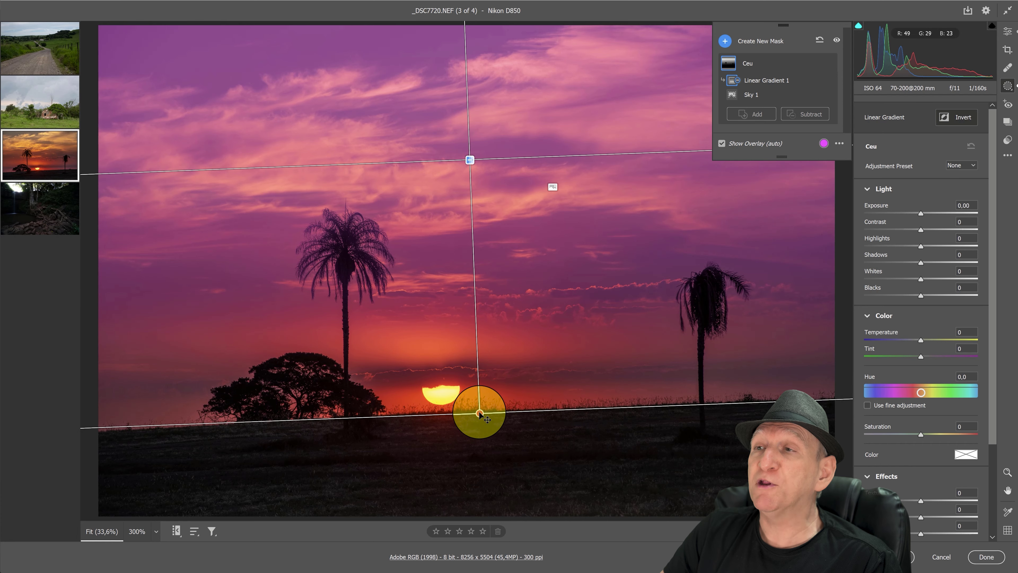
{"action": "mouse_move", "coordinate": [480, 413]}
{"action": "left_mouse_down"}
{"action": "mouse_move", "coordinate": [459, 40]}
{"action": "mouse_move", "coordinate": [490, 296]}
{"action": "left_mouse_up"}
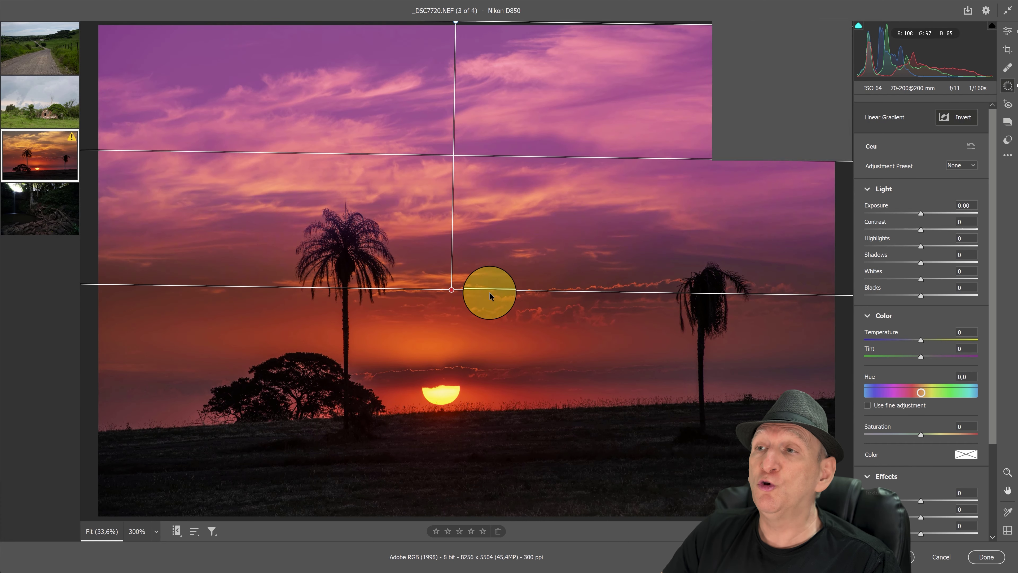
{"action": "left_click_drag", "start_coordinate": [452, 290], "coordinate": [459, 258]}
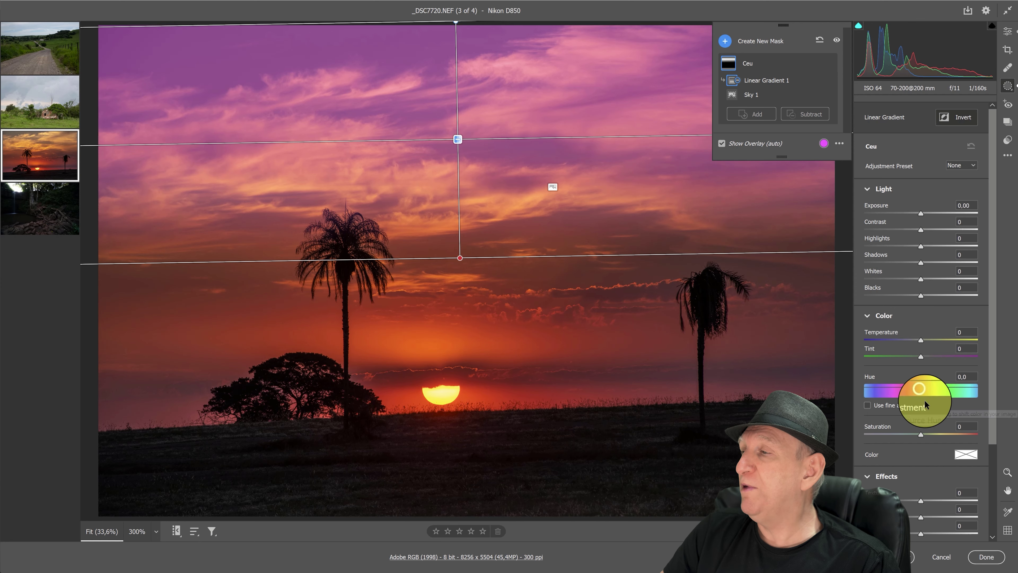
Step: Give the Ceu sky Temperature -34, Tint +38, Saturation +40, then move to the farmhouse photo
{"action": "mouse_move", "coordinate": [921, 340]}
{"action": "left_mouse_down"}
{"action": "mouse_move", "coordinate": [881, 336]}
{"action": "mouse_move", "coordinate": [945, 353]}
{"action": "left_mouse_up"}
{"action": "left_click_drag", "start_coordinate": [924, 434], "coordinate": [956, 432]}
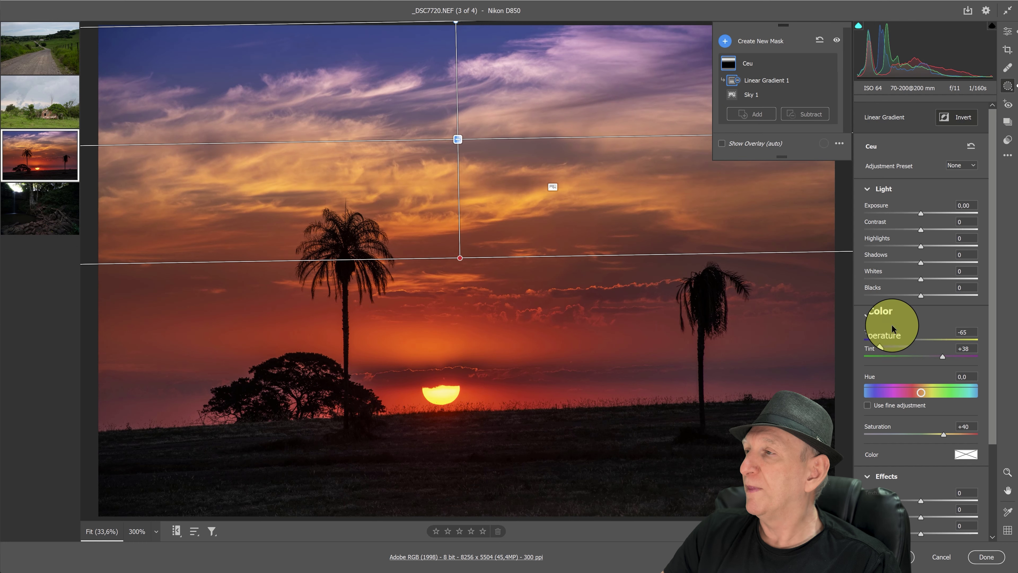
{"action": "left_click_drag", "start_coordinate": [884, 340], "coordinate": [901, 340]}
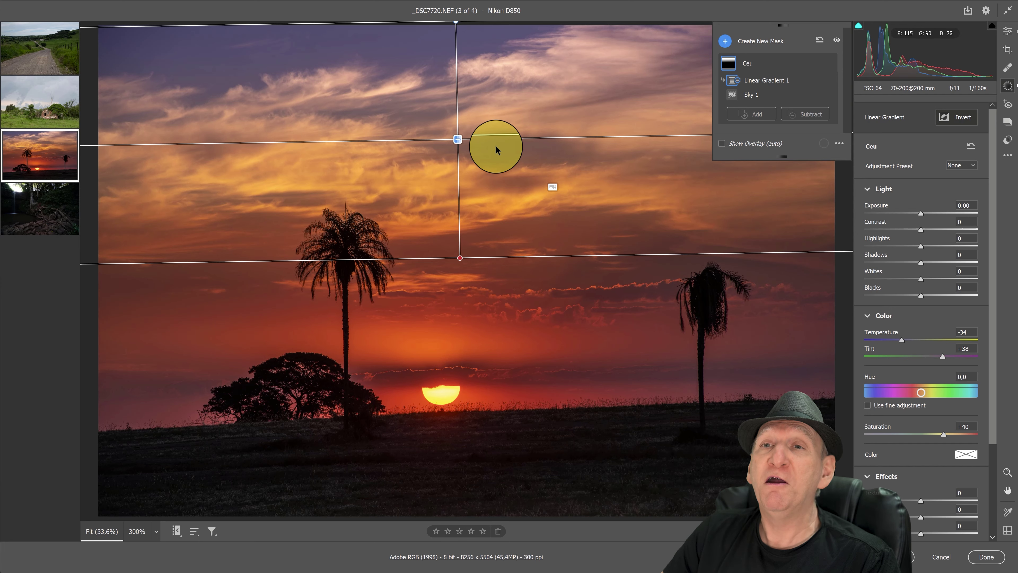
{"action": "left_click", "coordinate": [60, 102]}
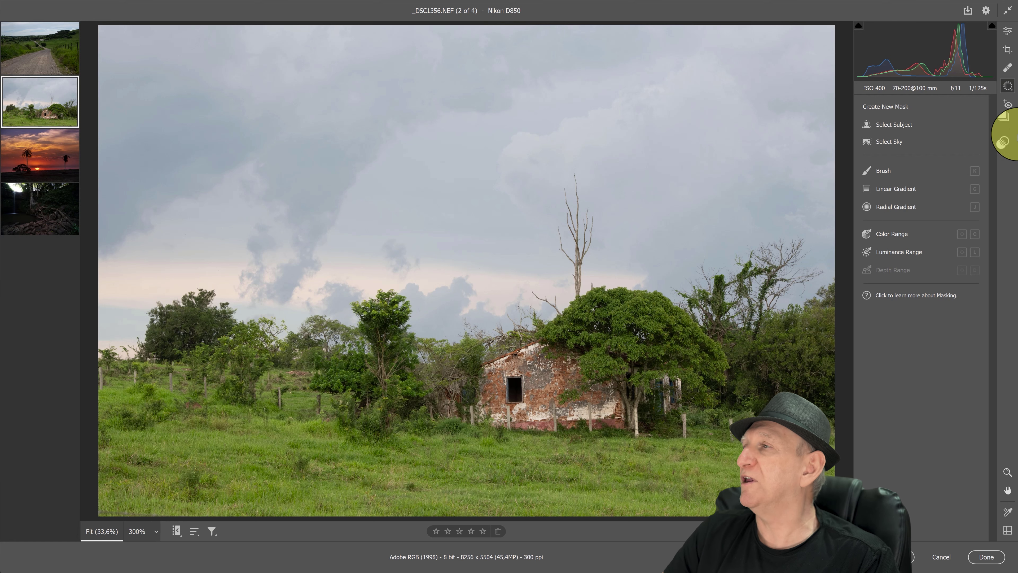
Step: Set the farmhouse photo to Exposure -1.55, Contrast +27, Highlights -21, Shadows +54, Whites +27, Vibrance +25
{"action": "left_click", "coordinate": [1008, 31]}
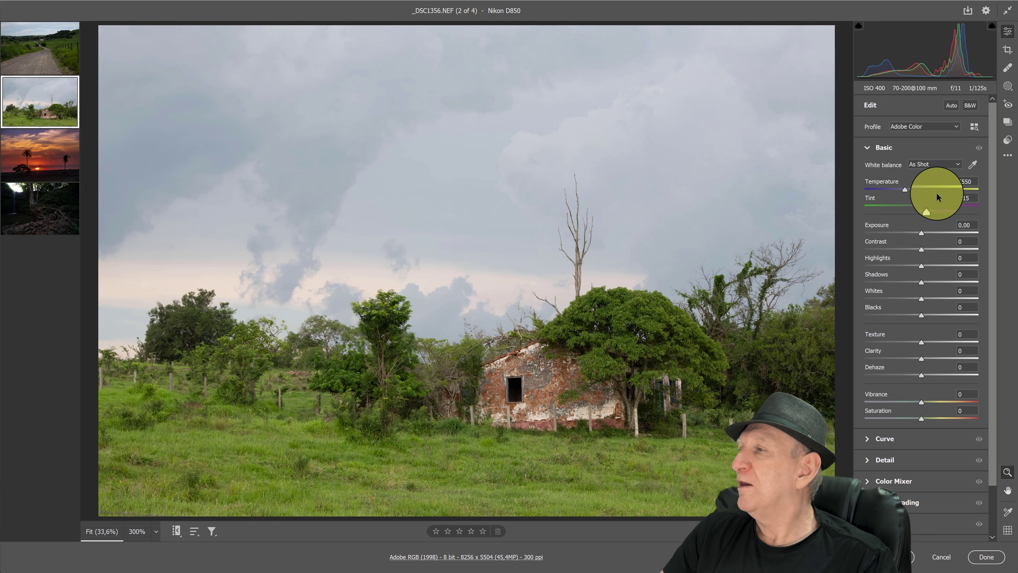
{"action": "left_click_drag", "start_coordinate": [921, 232], "coordinate": [907, 232]}
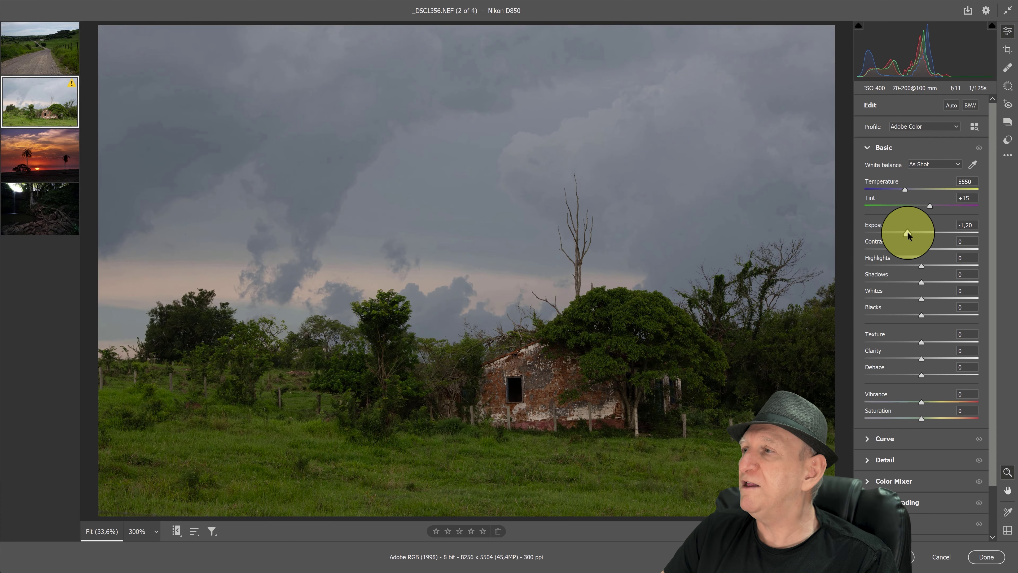
{"action": "mouse_move", "coordinate": [922, 281]}
{"action": "left_mouse_down"}
{"action": "mouse_move", "coordinate": [960, 282]}
{"action": "mouse_move", "coordinate": [936, 298]}
{"action": "left_mouse_up"}
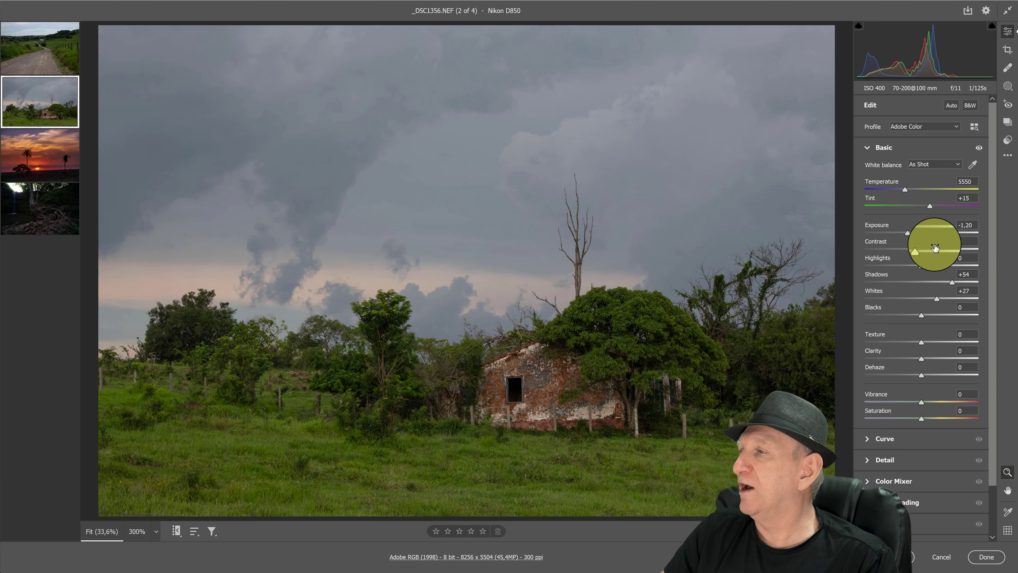
{"action": "left_click_drag", "start_coordinate": [935, 248], "coordinate": [911, 265]}
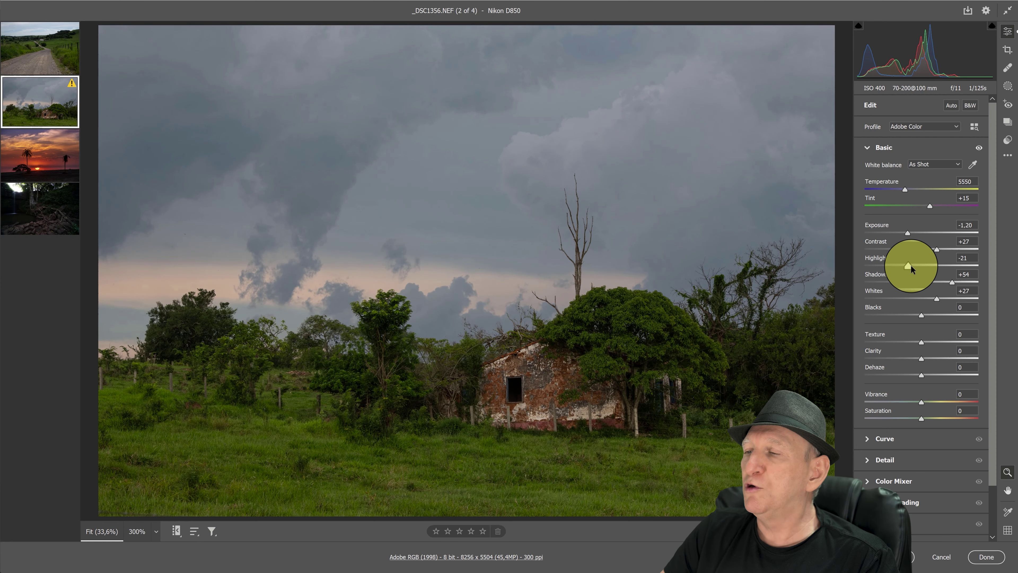
{"action": "left_click", "coordinate": [907, 233]}
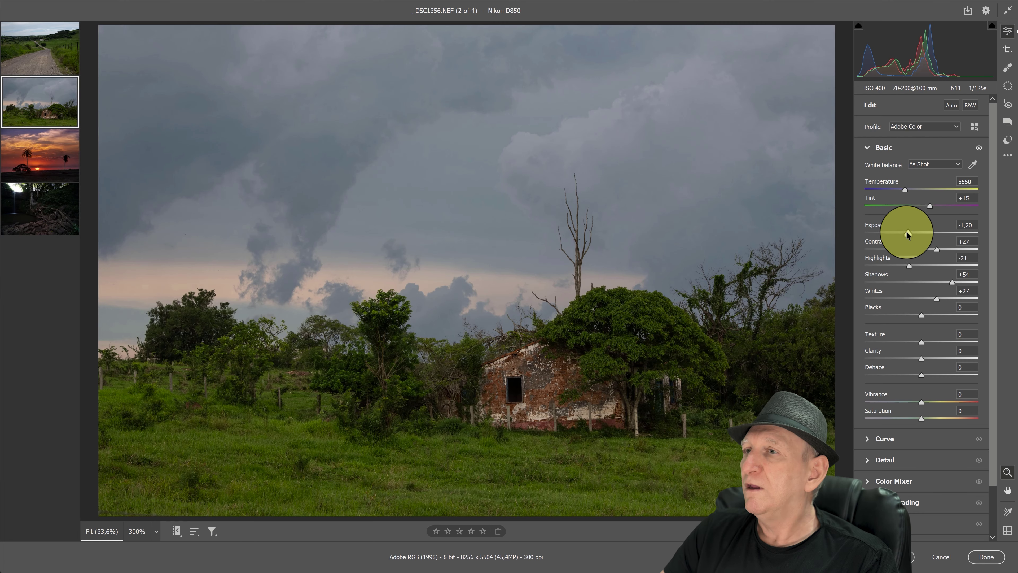
{"action": "left_click_drag", "start_coordinate": [907, 235], "coordinate": [904, 235]}
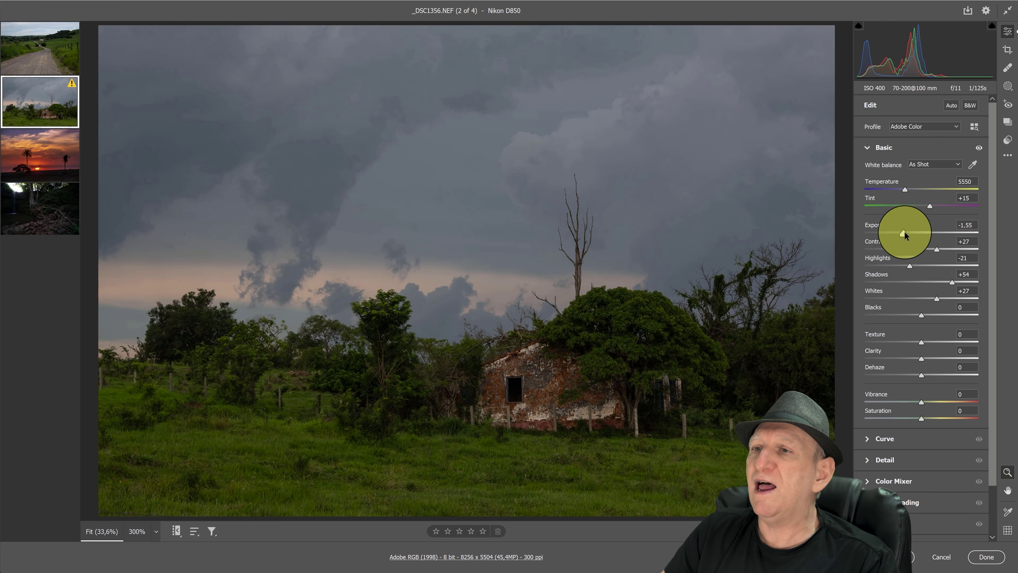
{"action": "left_click", "coordinate": [930, 314]}
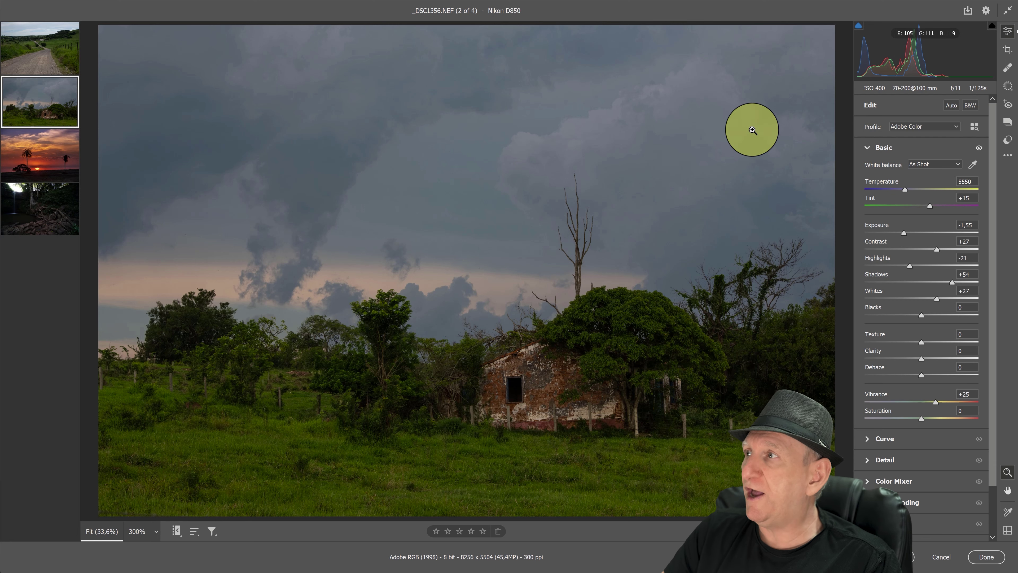
Step: Add a Select Sky mask, Mask 1, over the farmhouse's stormy sky, showing its intersect options
{"action": "left_click", "coordinate": [1008, 86]}
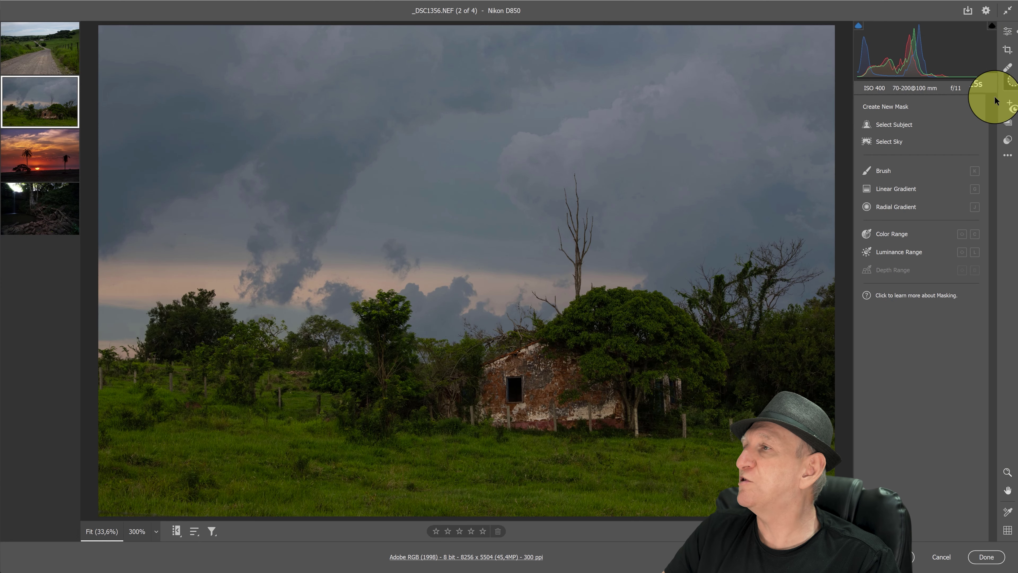
{"action": "left_click", "coordinate": [885, 145]}
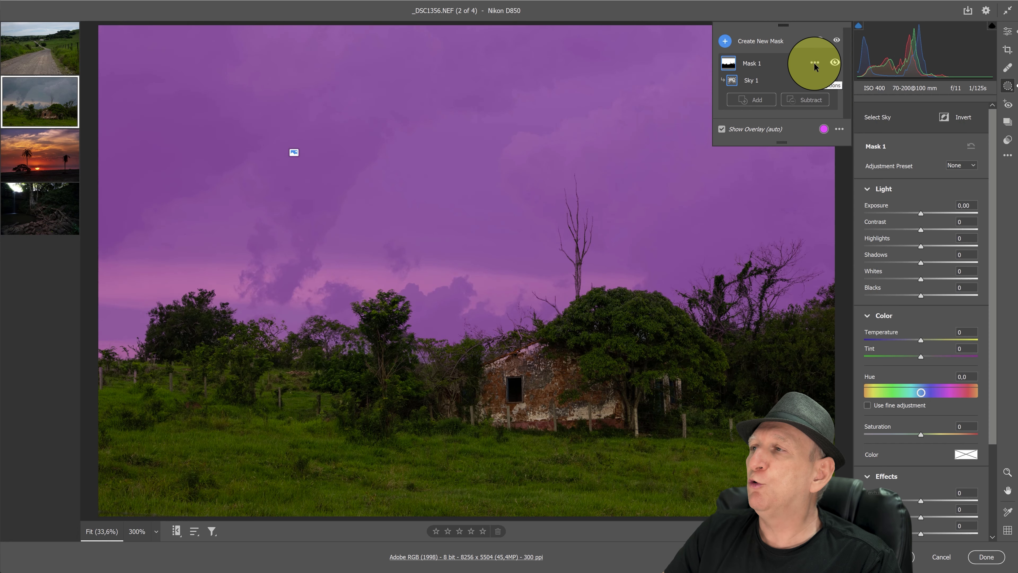
{"action": "left_click", "coordinate": [814, 63]}
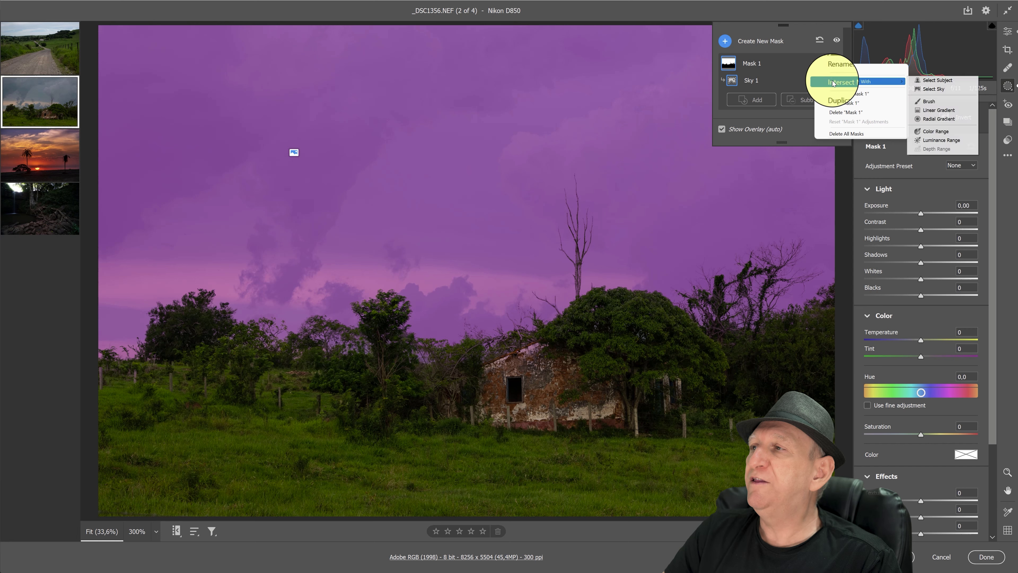
{"action": "mouse_move", "coordinate": [851, 81]}
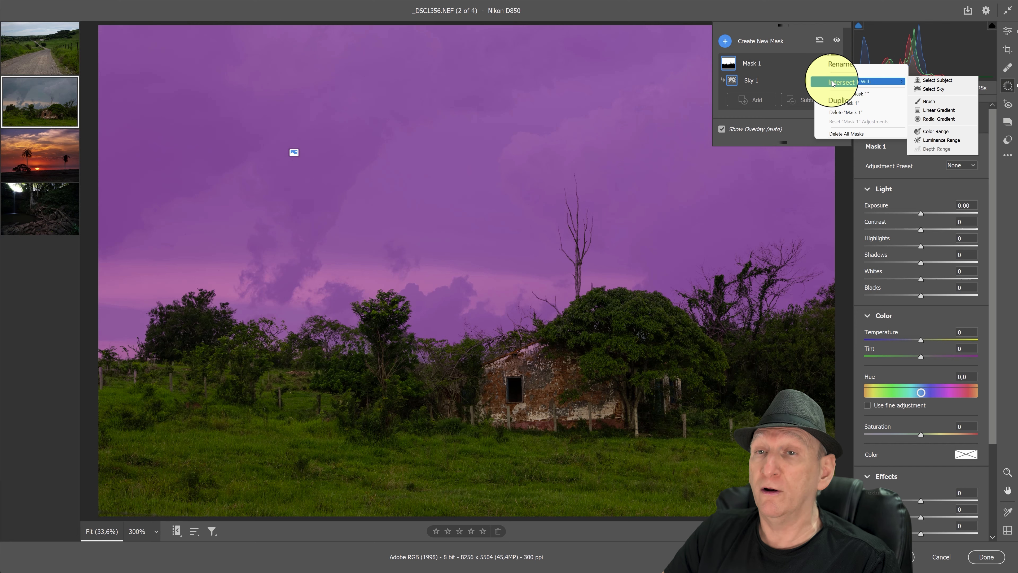
Step: Intersect Mask 1 with a Color Range sampled from the warm horizon glow, checking the overlay
{"action": "left_click", "coordinate": [936, 133]}
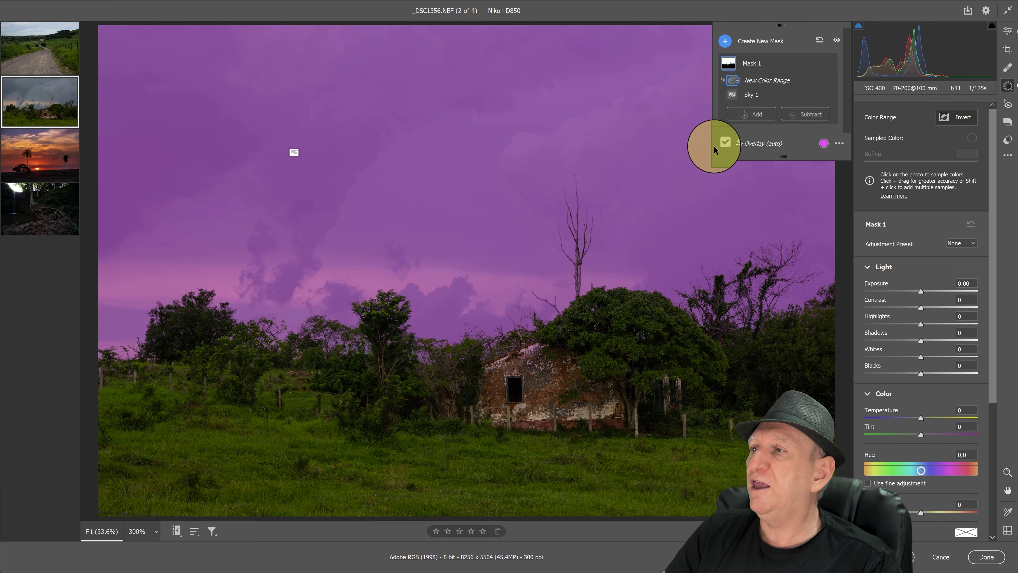
{"action": "left_click", "coordinate": [721, 142]}
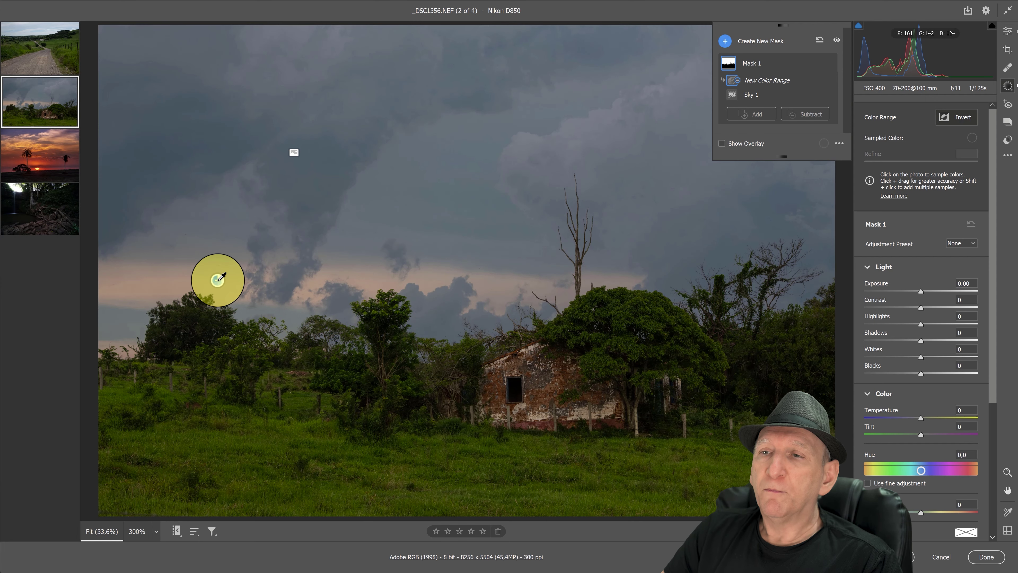
{"action": "left_click", "coordinate": [218, 280]}
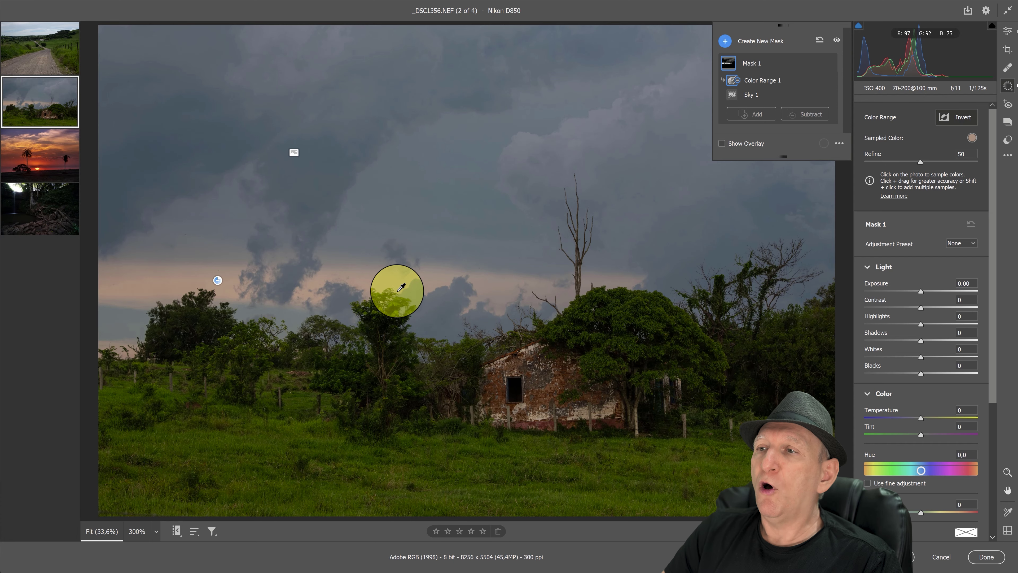
{"action": "left_click", "coordinate": [721, 143]}
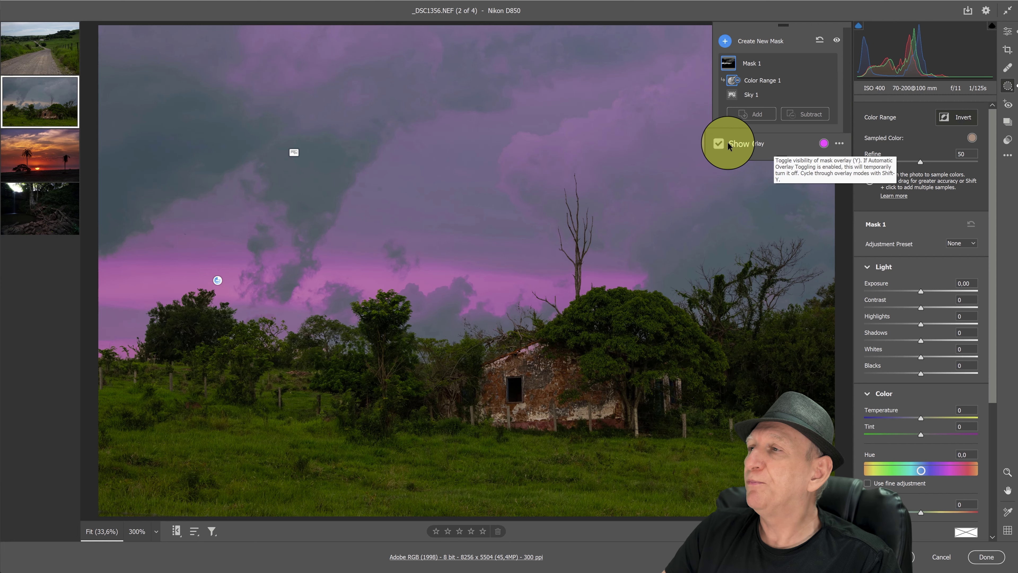
Step: Warm and brighten the horizon glow: Exposure +0.30, Temperature +79, Tint +25, then resample its colour
{"action": "left_click", "coordinate": [719, 145]}
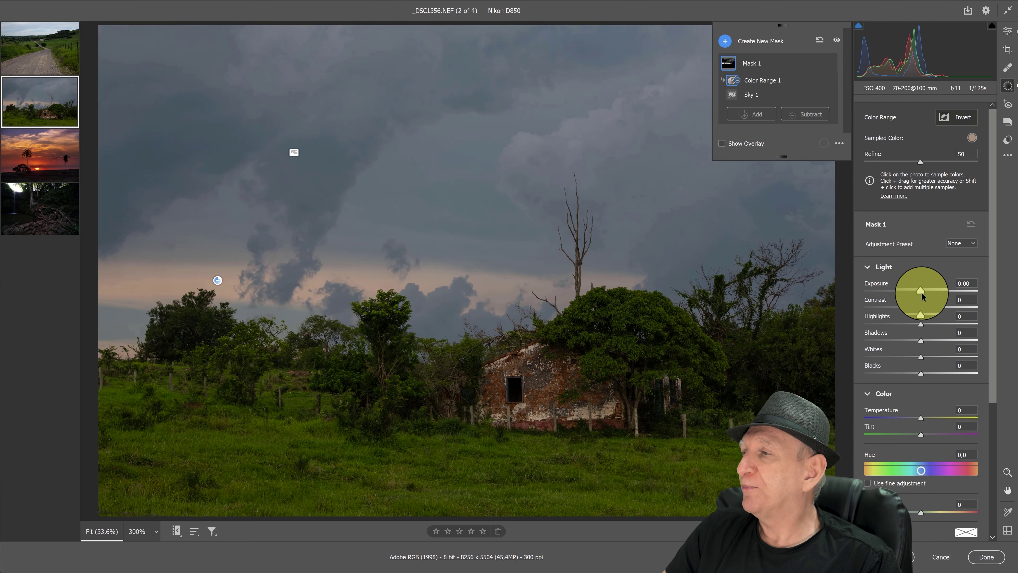
{"action": "left_click_drag", "start_coordinate": [921, 291], "coordinate": [927, 292]}
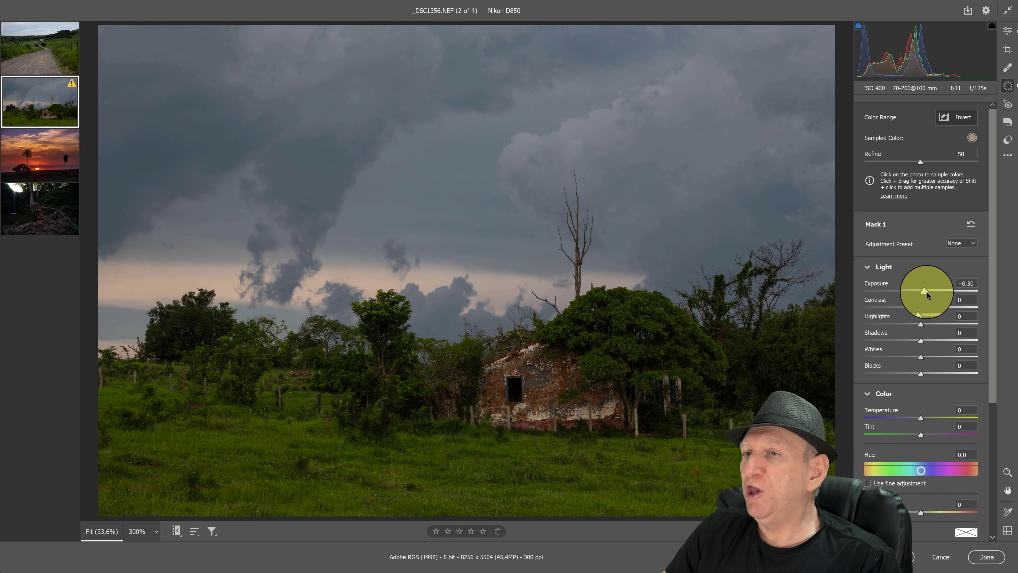
{"action": "left_click_drag", "start_coordinate": [921, 418], "coordinate": [952, 417]}
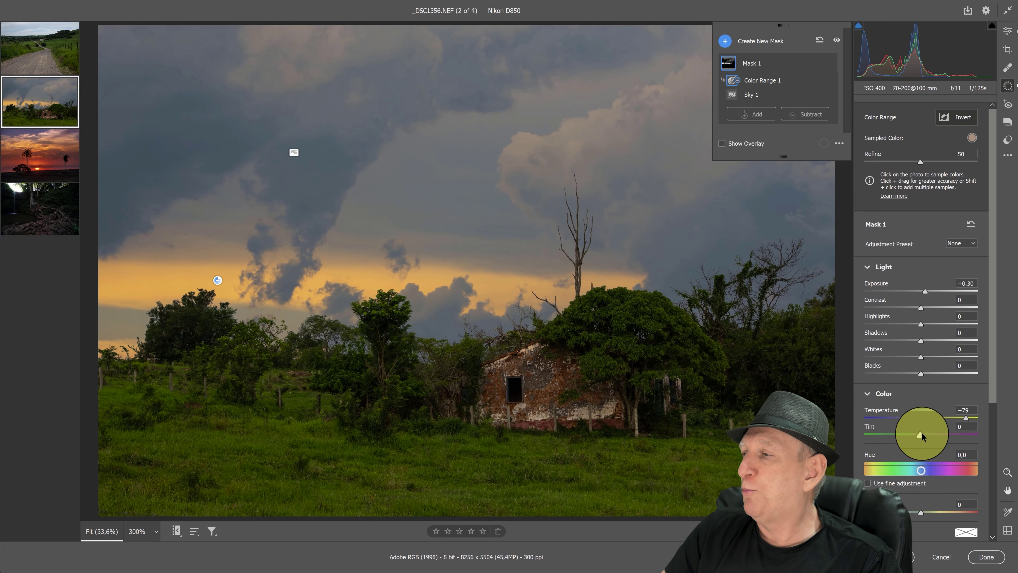
{"action": "left_click_drag", "start_coordinate": [922, 433], "coordinate": [935, 434]}
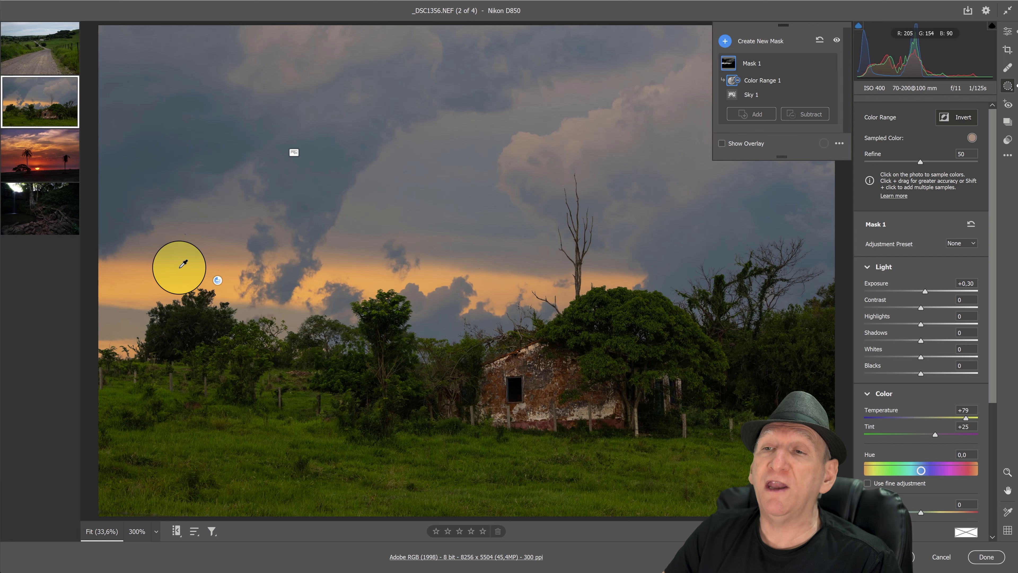
{"action": "left_click", "coordinate": [217, 280]}
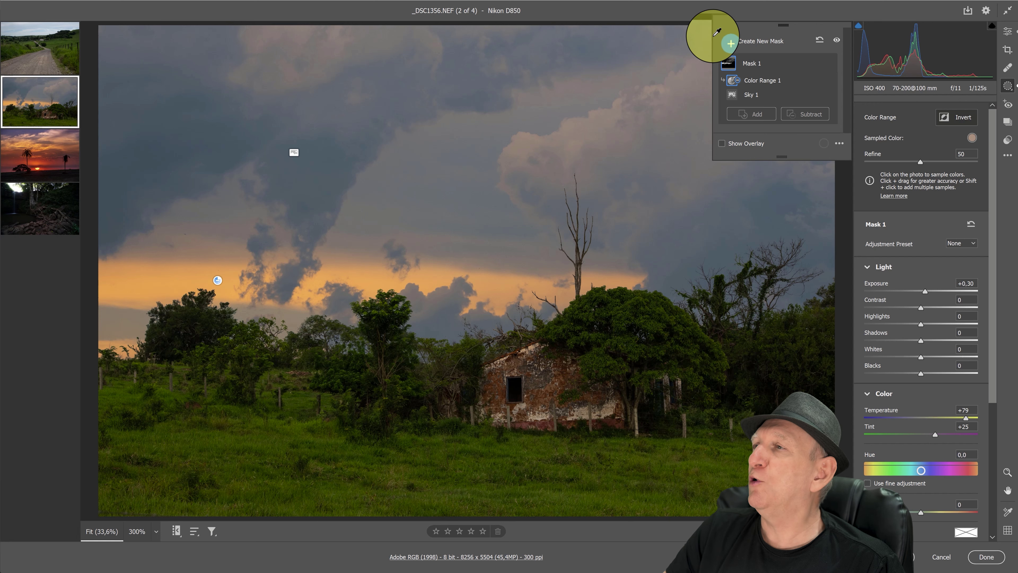
Step: Create a Color Range mask sampled from a green tree, with Refine 30 and overlay hidden
{"action": "left_click", "coordinate": [724, 42]}
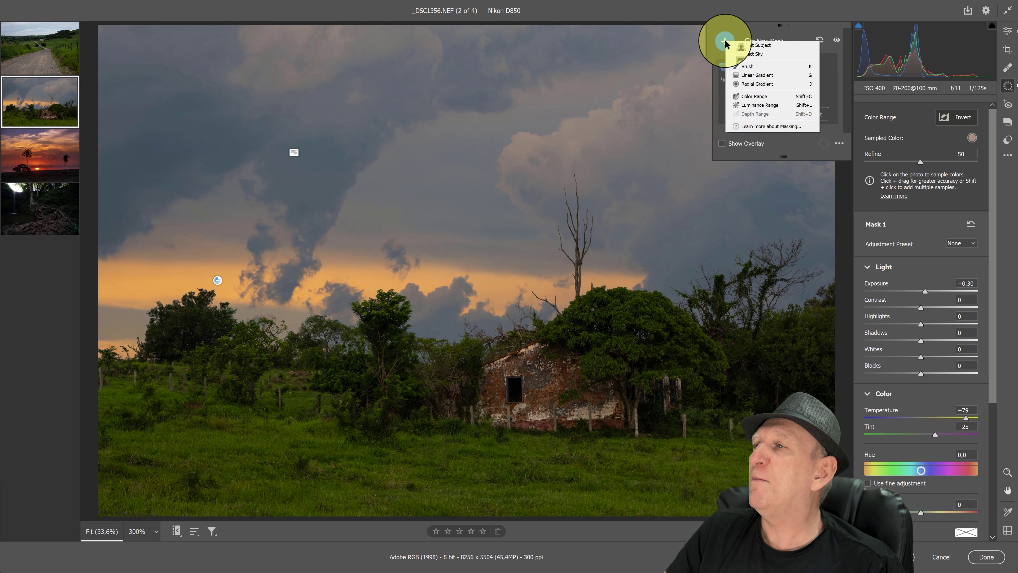
{"action": "left_click", "coordinate": [771, 97]}
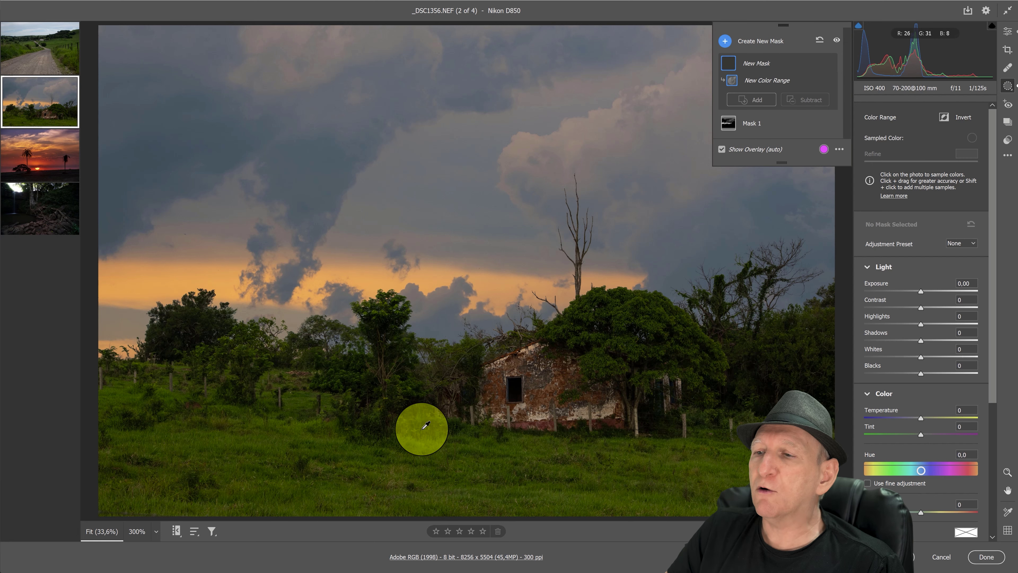
{"action": "left_click", "coordinate": [619, 312]}
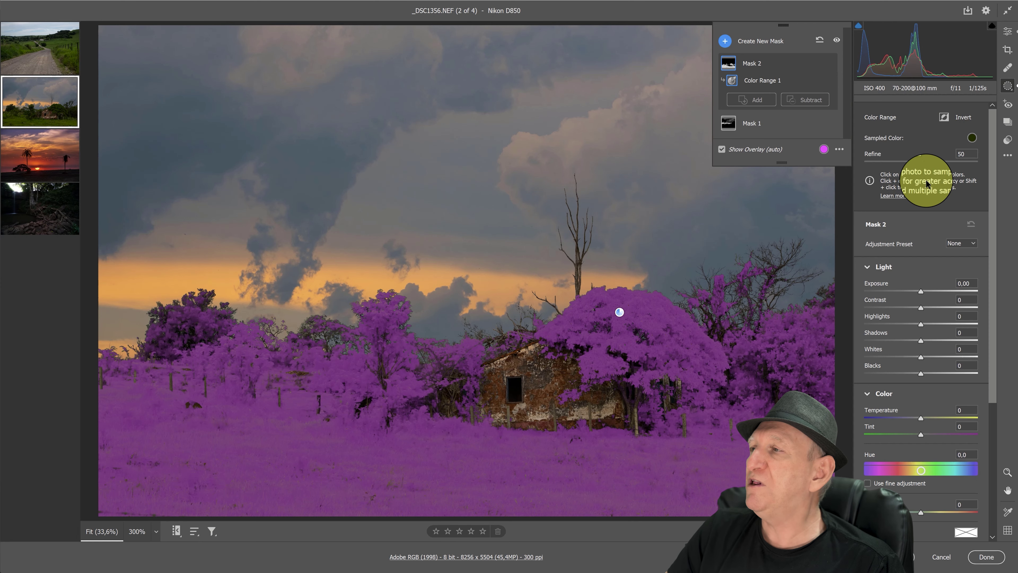
{"action": "left_click_drag", "start_coordinate": [921, 162], "coordinate": [978, 164]}
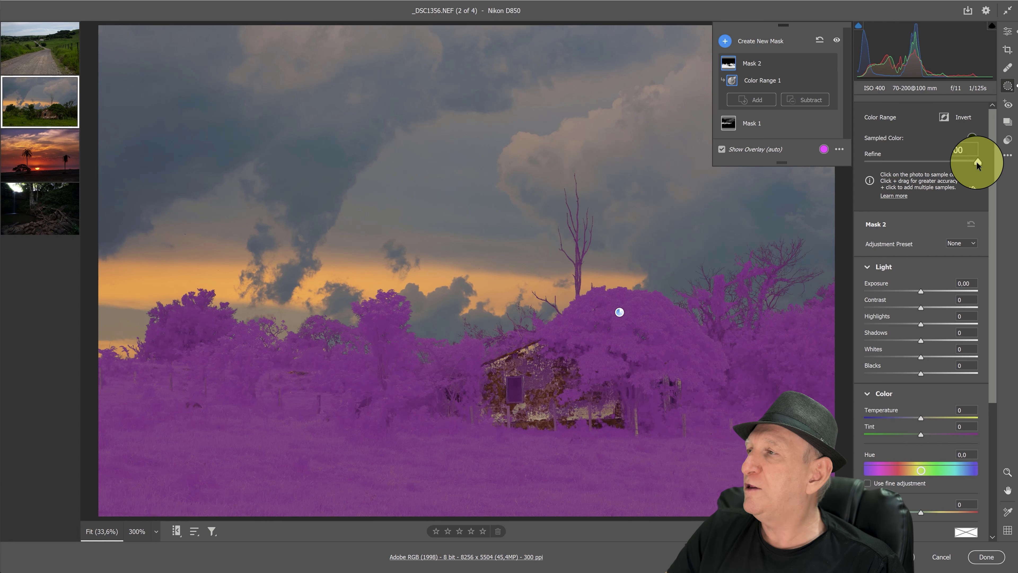
{"action": "left_click_drag", "start_coordinate": [977, 161], "coordinate": [896, 169]}
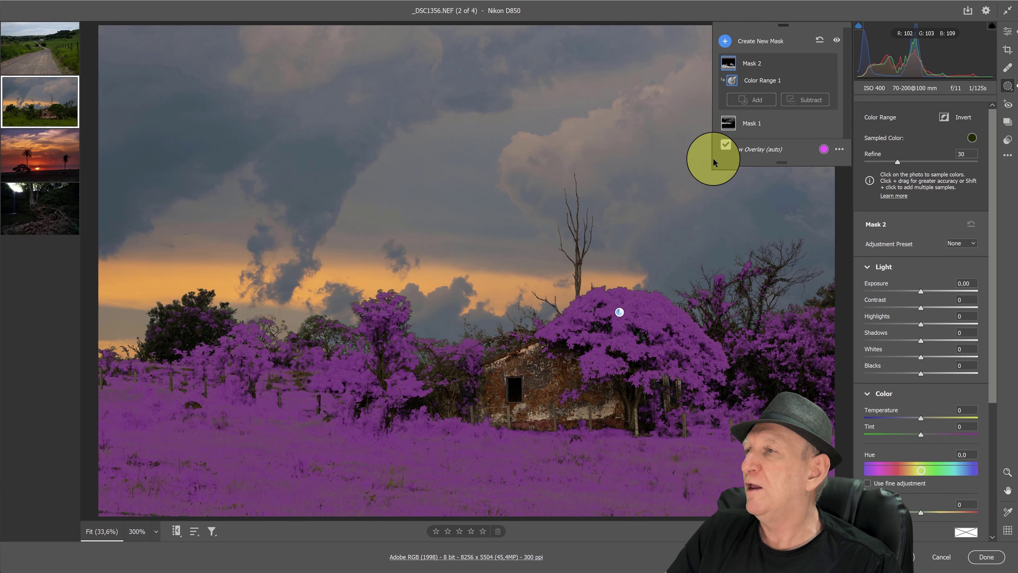
{"action": "left_click", "coordinate": [721, 150]}
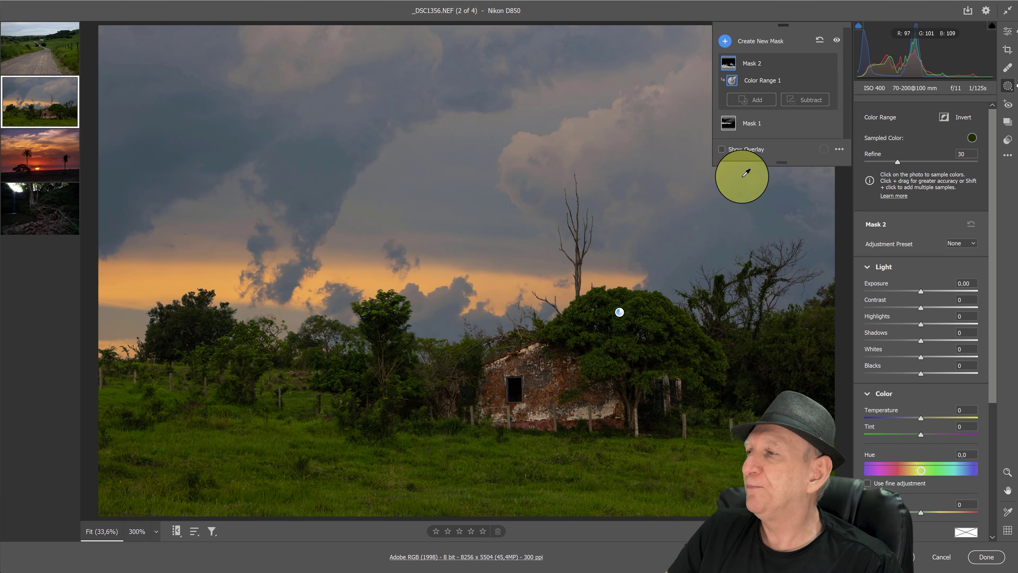
Step: Set Mask 2 to Exposure +0.45, Highlights -59, Shadows +36, Whites +17, Blacks -16
{"action": "left_click_drag", "start_coordinate": [923, 290], "coordinate": [931, 292]}
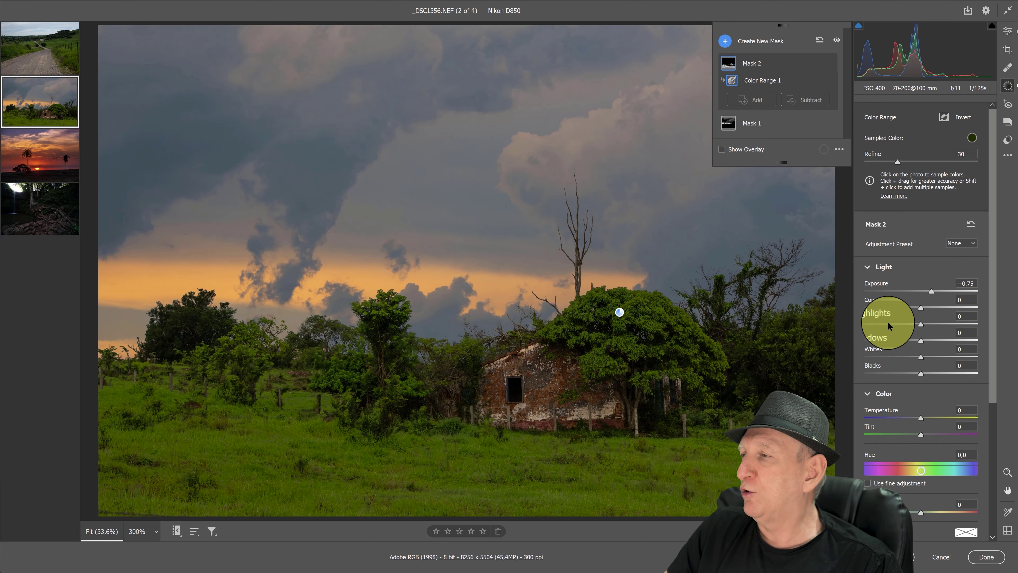
{"action": "left_click", "coordinate": [887, 323]}
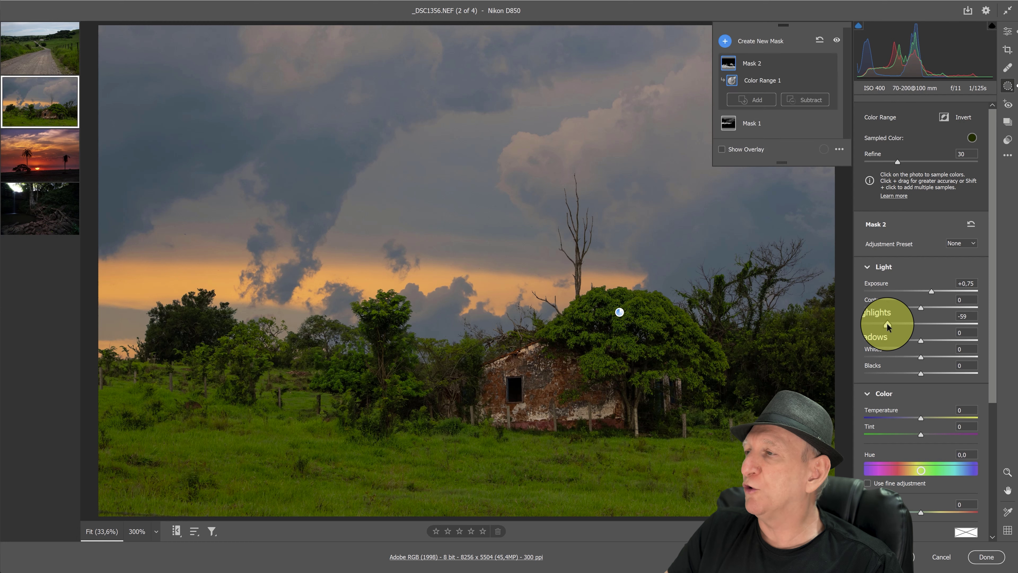
{"action": "left_click", "coordinate": [939, 339]}
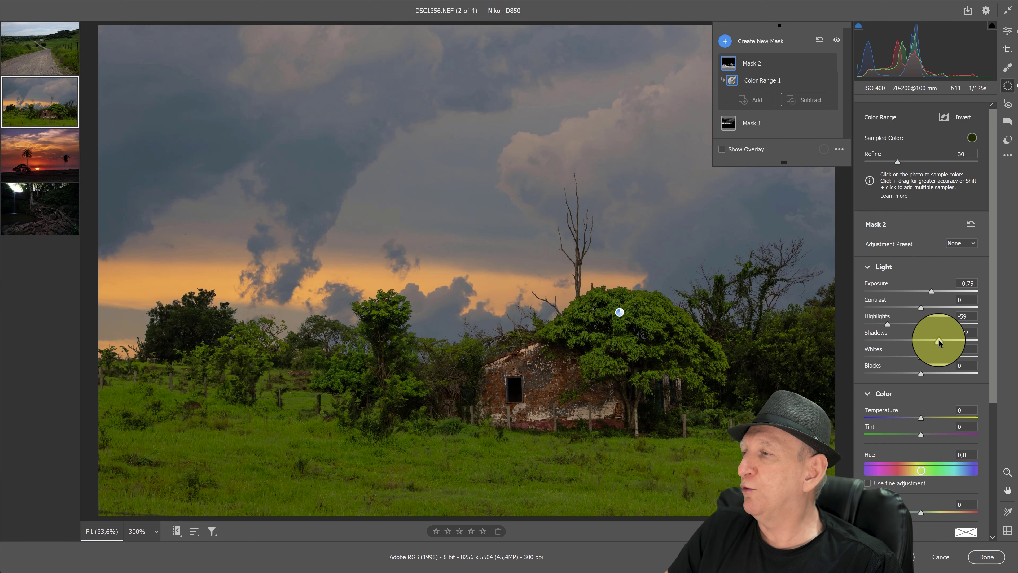
{"action": "left_click", "coordinate": [931, 356]}
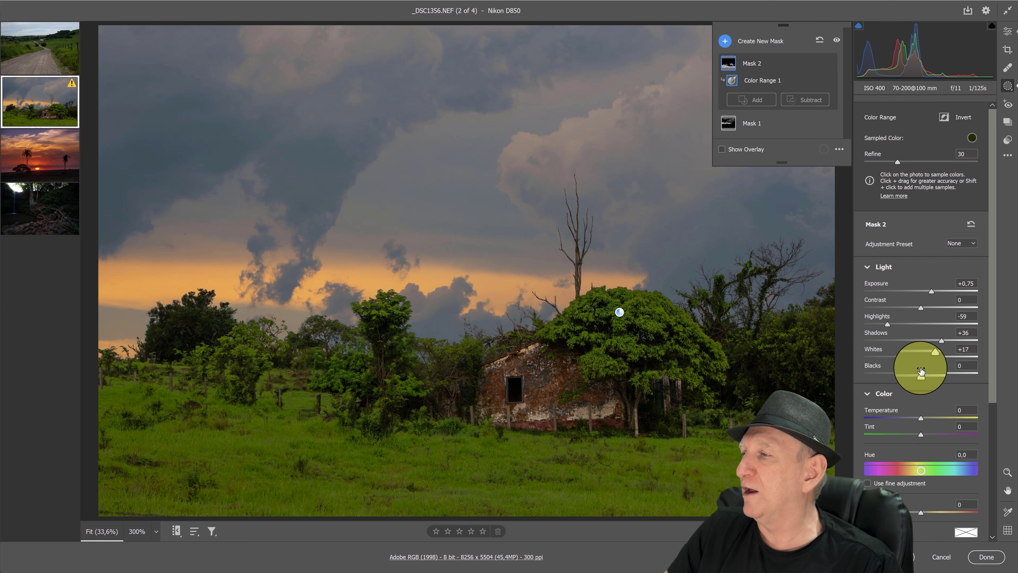
{"action": "left_click", "coordinate": [912, 373]}
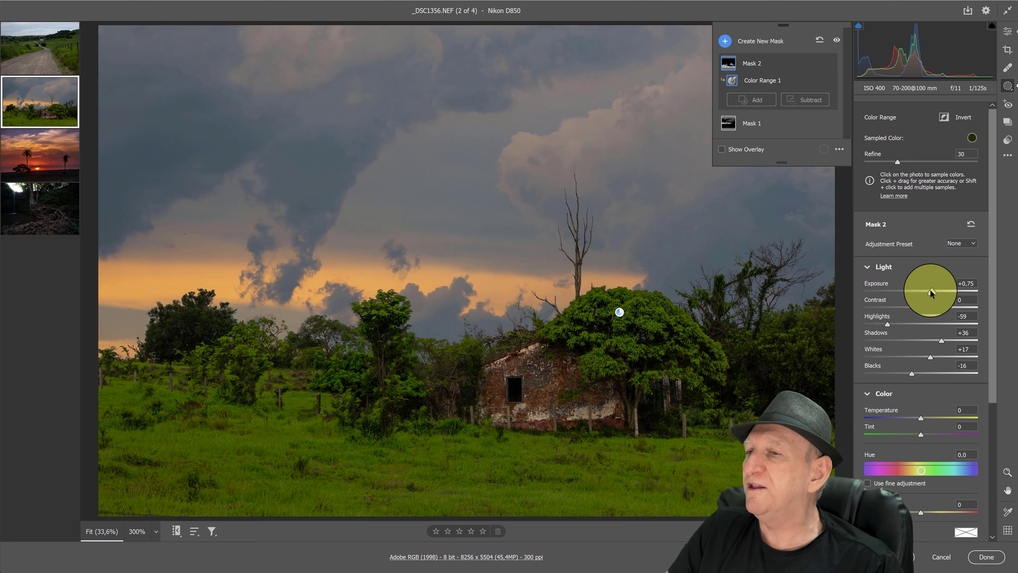
{"action": "left_click_drag", "start_coordinate": [930, 291], "coordinate": [928, 292]}
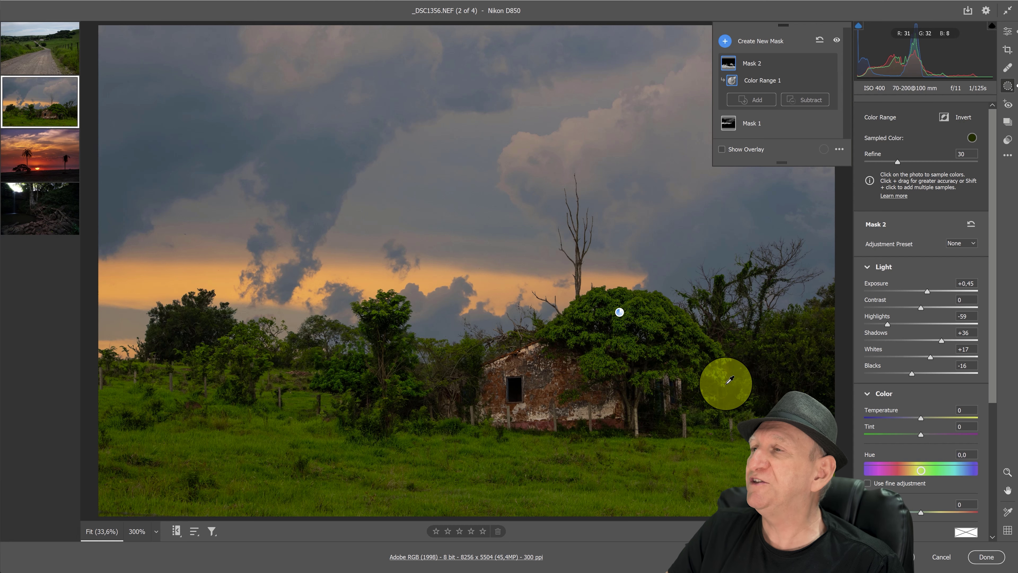
{"action": "key", "text": "o"}
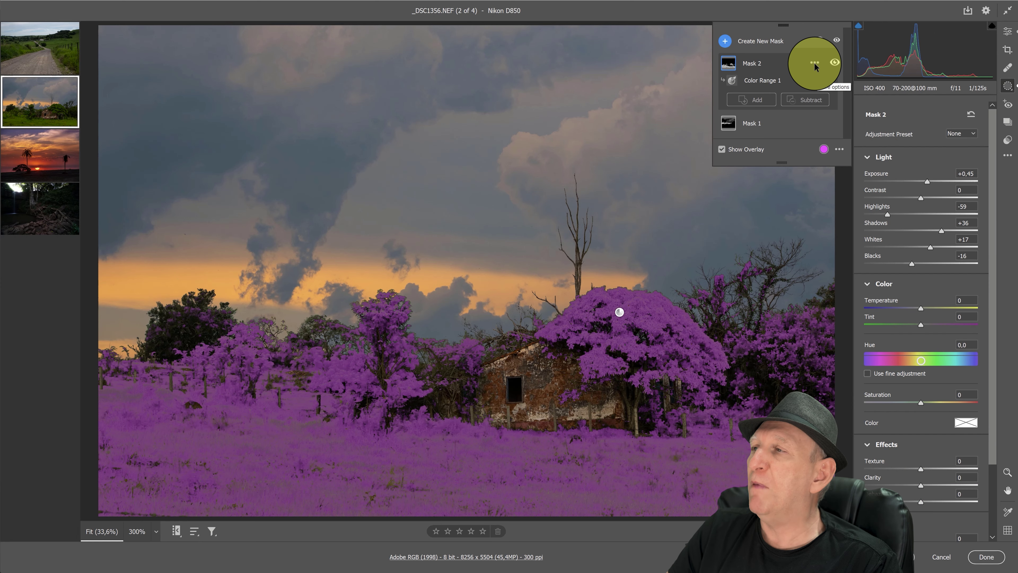
{"action": "left_click", "coordinate": [814, 63]}
{"action": "mouse_move", "coordinate": [851, 82]}
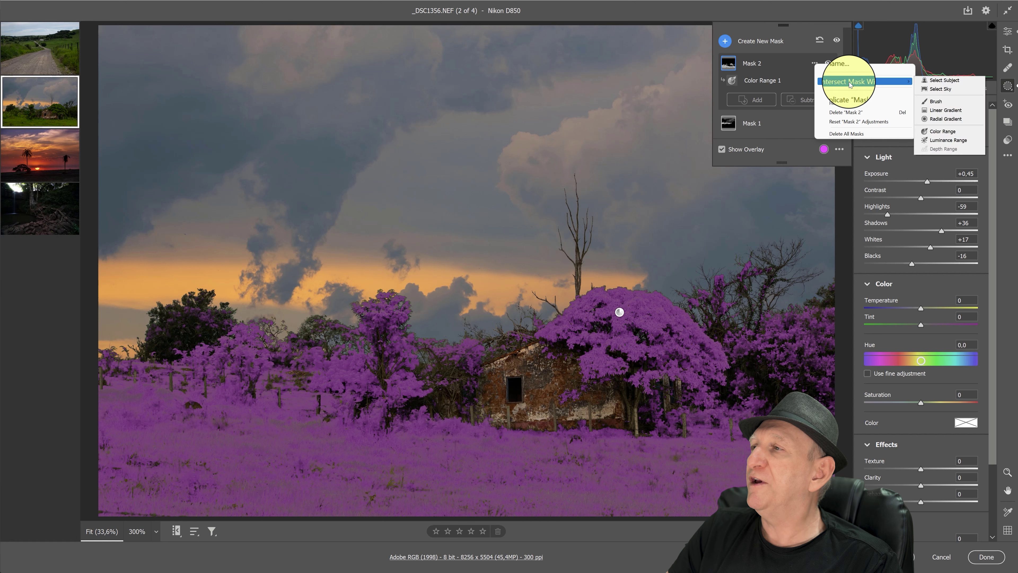
Step: Intersect Mask 2 with a level linear gradient rising from the bottom edge over the foreground field
{"action": "left_click", "coordinate": [952, 112]}
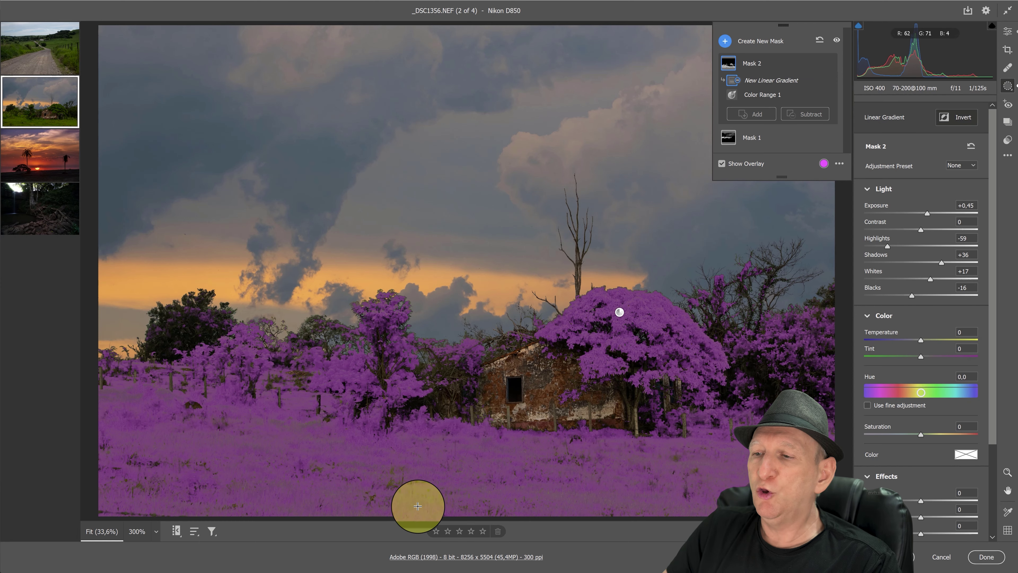
{"action": "mouse_move", "coordinate": [417, 506]}
{"action": "left_mouse_down"}
{"action": "mouse_move", "coordinate": [425, 46]}
{"action": "mouse_move", "coordinate": [423, 407]}
{"action": "left_mouse_up"}
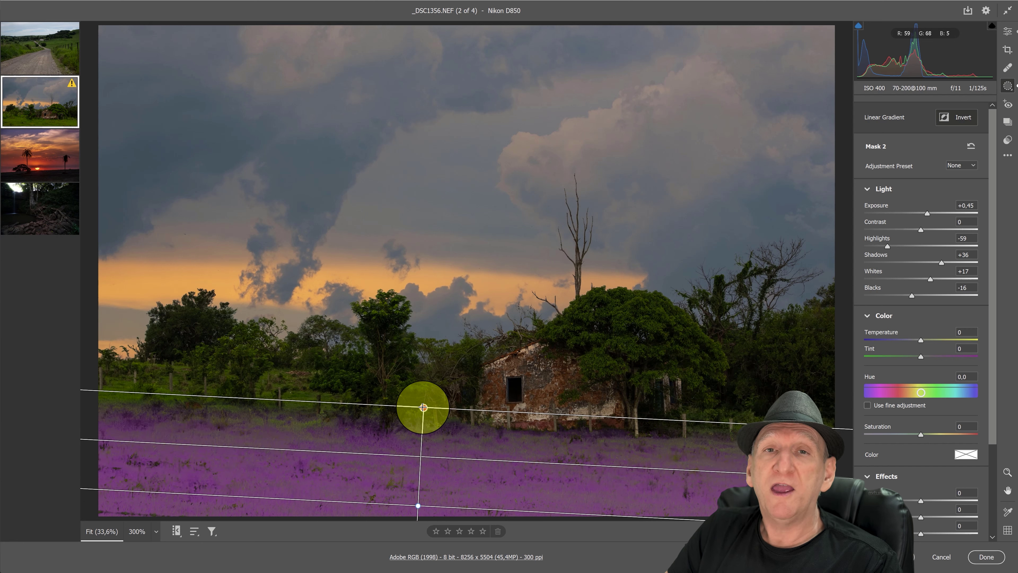
{"action": "left_click_drag", "start_coordinate": [423, 407], "coordinate": [418, 403]}
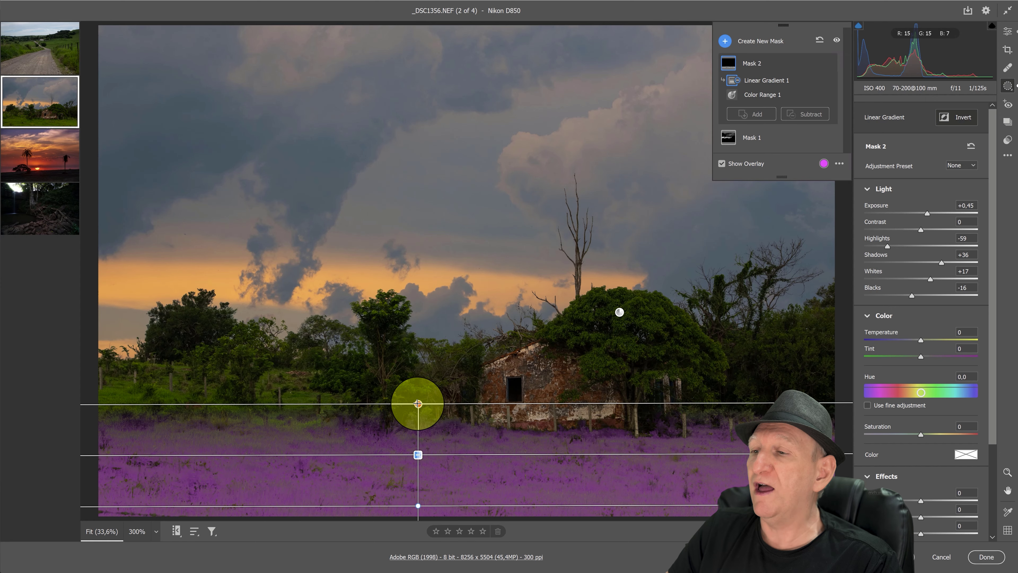
Step: Darken Mask 2 to Exposure -0,65 and move its gradient down onto the foreground grass strip
{"action": "left_click", "coordinate": [722, 163]}
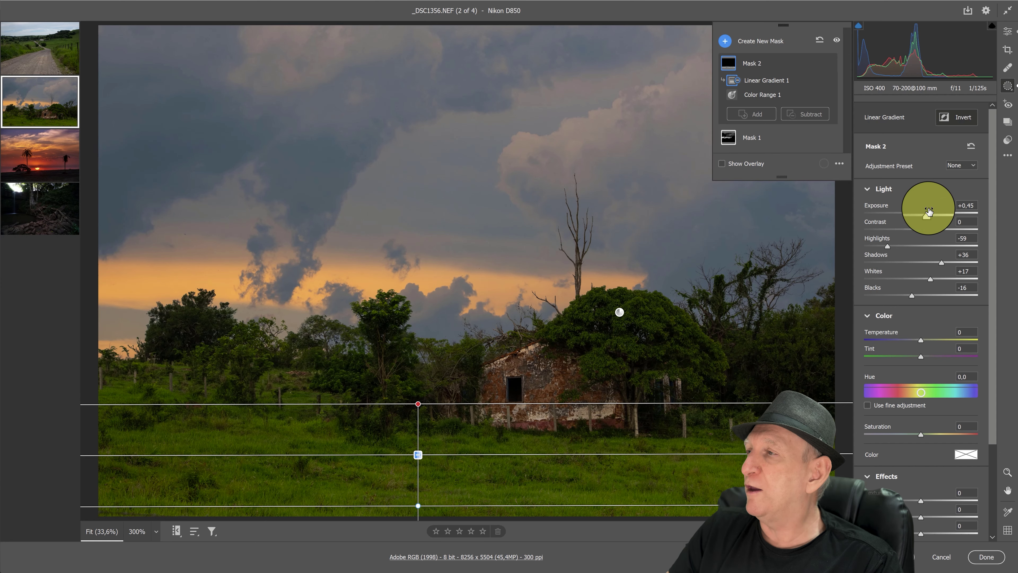
{"action": "left_click_drag", "start_coordinate": [927, 213], "coordinate": [912, 213]}
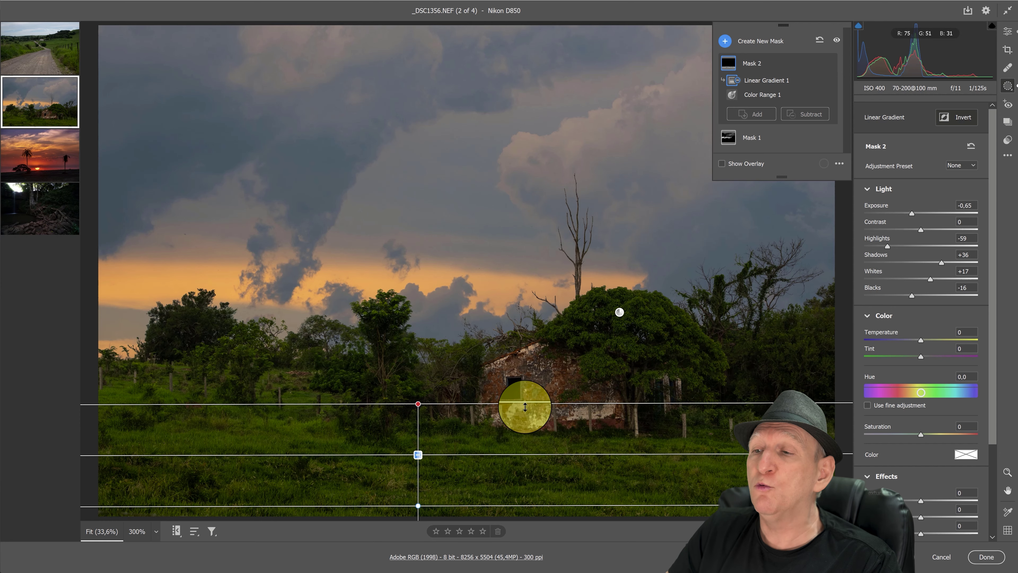
{"action": "left_click_drag", "start_coordinate": [419, 404], "coordinate": [414, 205]}
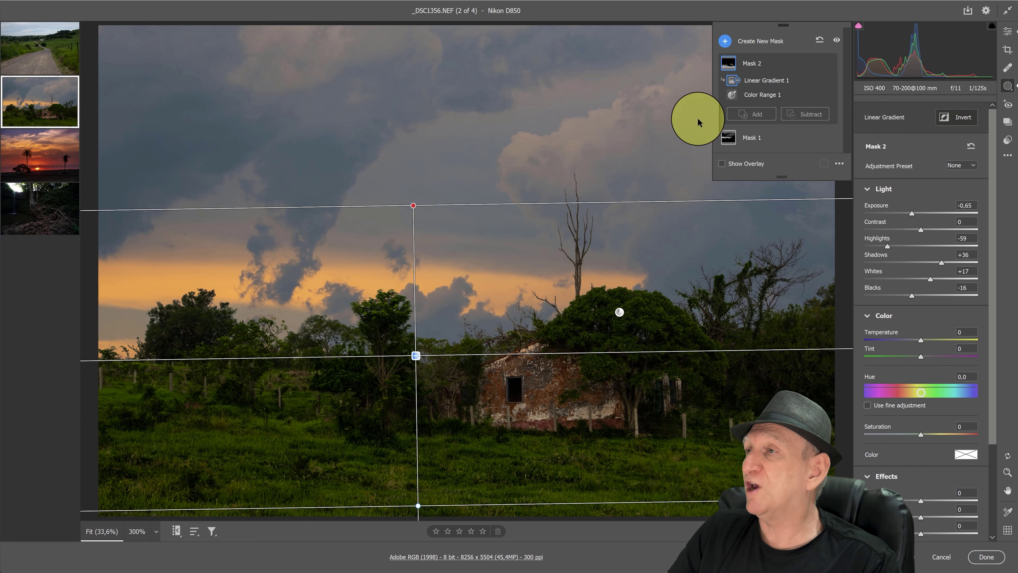
{"action": "left_click", "coordinate": [721, 164]}
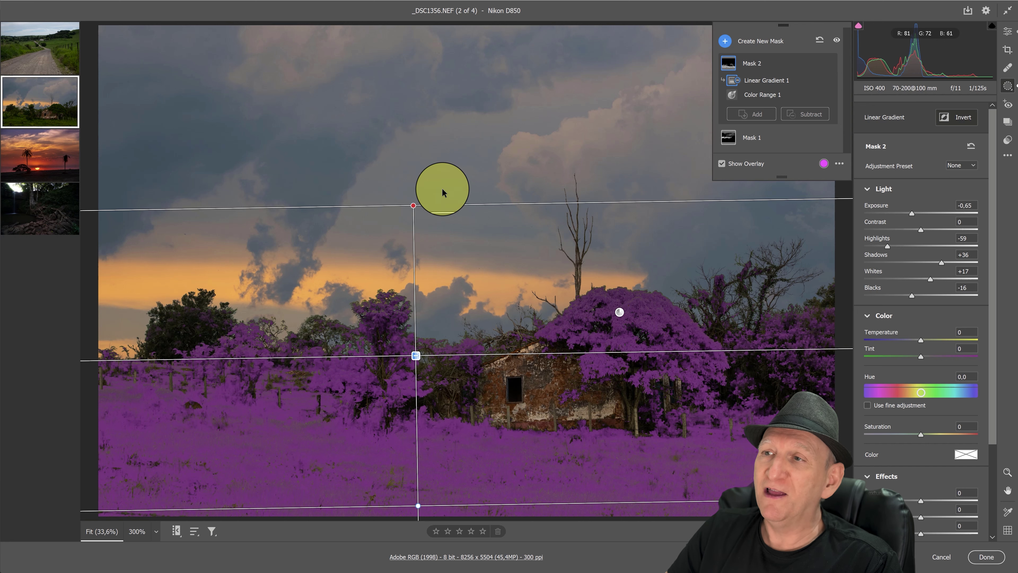
{"action": "mouse_move", "coordinate": [412, 205]}
{"action": "left_mouse_down"}
{"action": "mouse_move", "coordinate": [422, 447]}
{"action": "mouse_move", "coordinate": [418, 426]}
{"action": "left_mouse_up"}
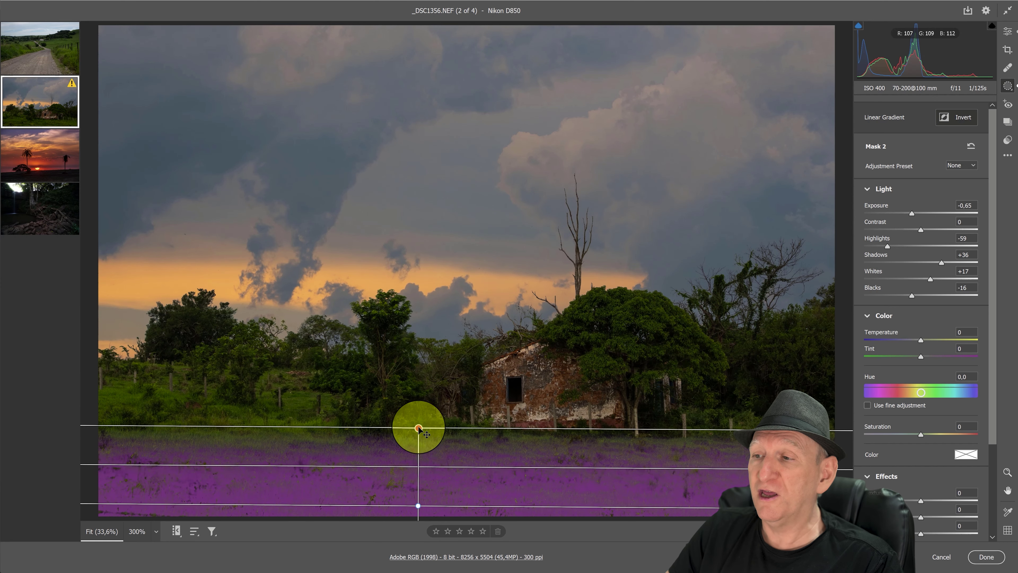
{"action": "left_click", "coordinate": [1008, 31]}
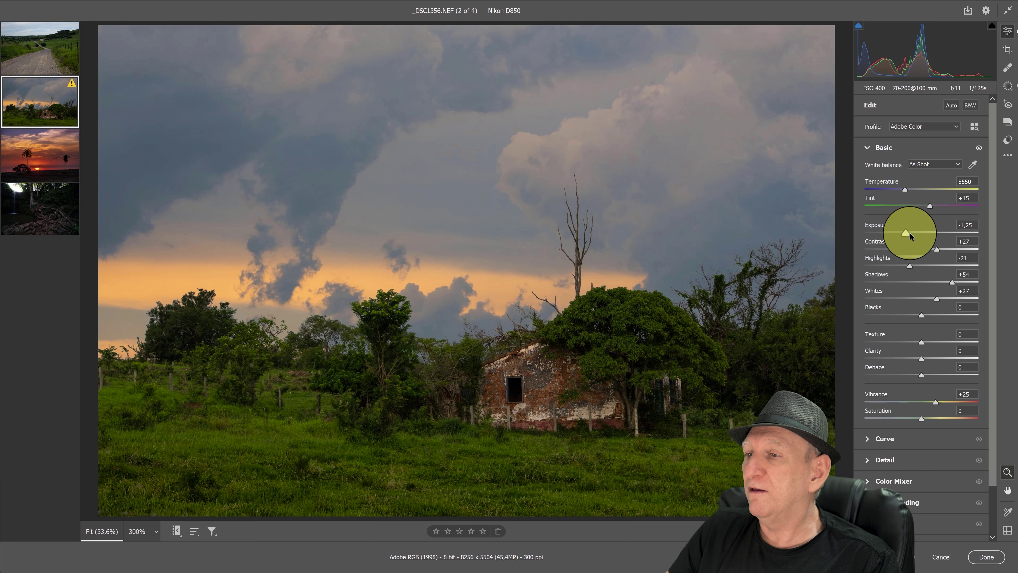
Step: Set the global Exposure to -1,10 and Vibrance to +43
{"action": "left_click_drag", "start_coordinate": [906, 232], "coordinate": [911, 233]}
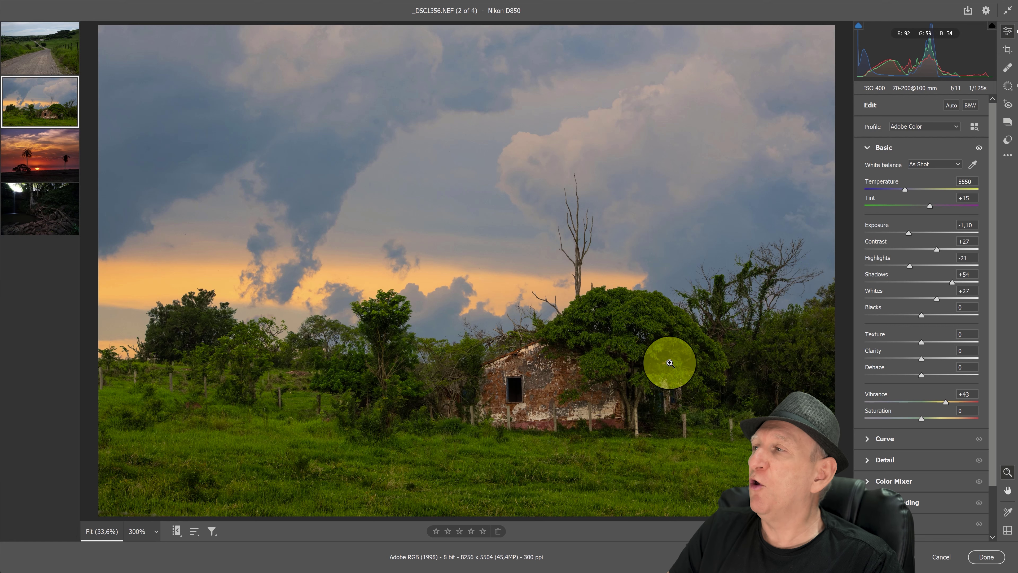
{"action": "left_click", "coordinate": [1008, 86]}
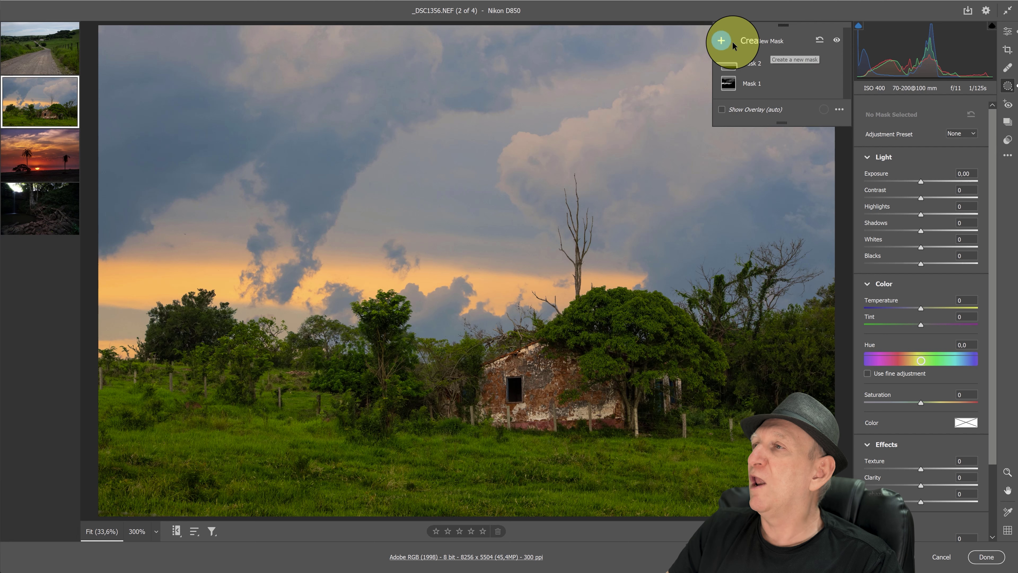
Step: Brush Mask 3 over the farmhouse, erase spill above the roof, and set Exposure +0,80
{"action": "left_click", "coordinate": [727, 41]}
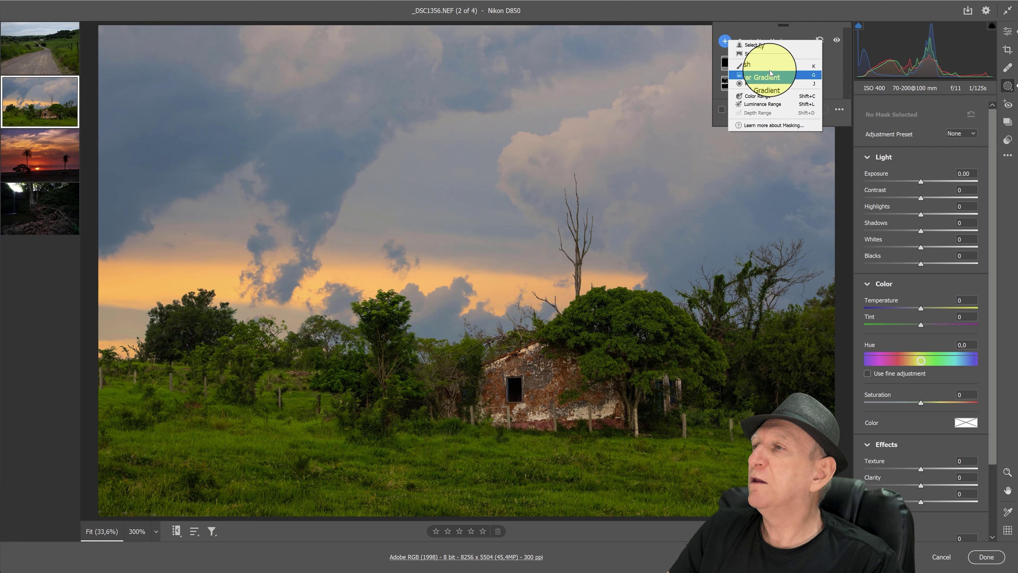
{"action": "left_click", "coordinate": [762, 67]}
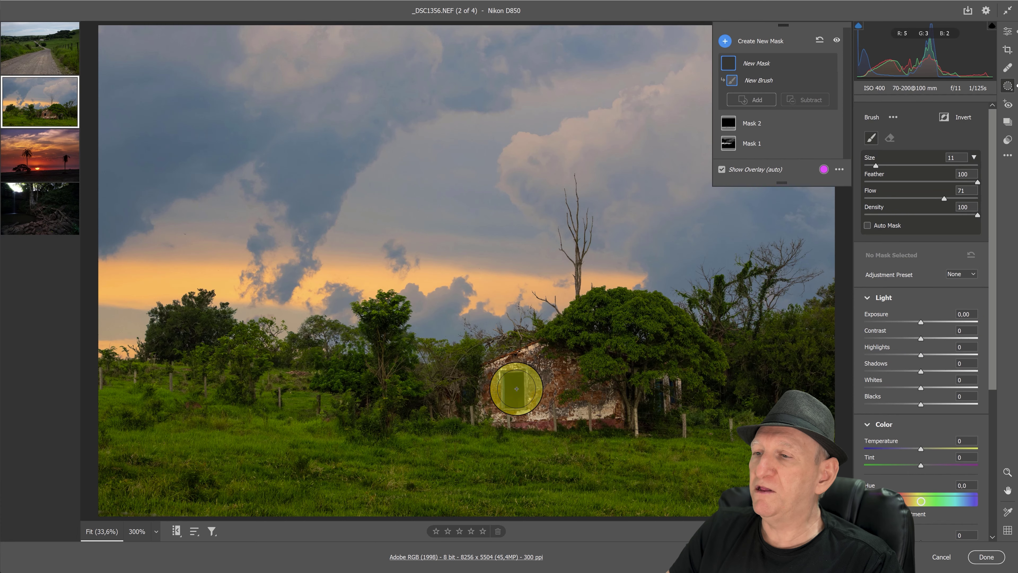
{"action": "mouse_move", "coordinate": [514, 391]}
{"action": "left_mouse_down"}
{"action": "mouse_move", "coordinate": [540, 373]}
{"action": "mouse_move", "coordinate": [596, 412]}
{"action": "left_mouse_up"}
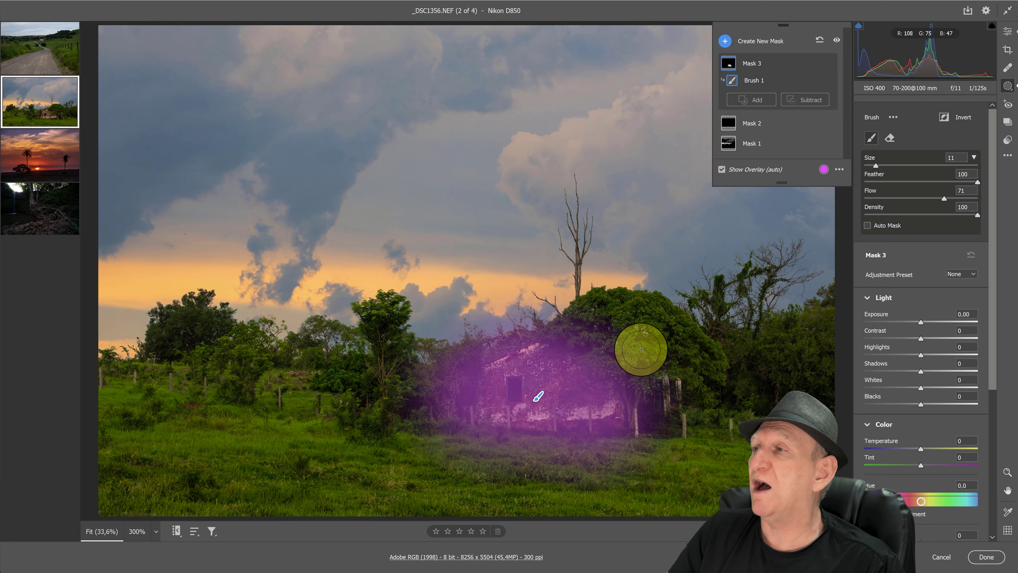
{"action": "left_click", "coordinate": [889, 139]}
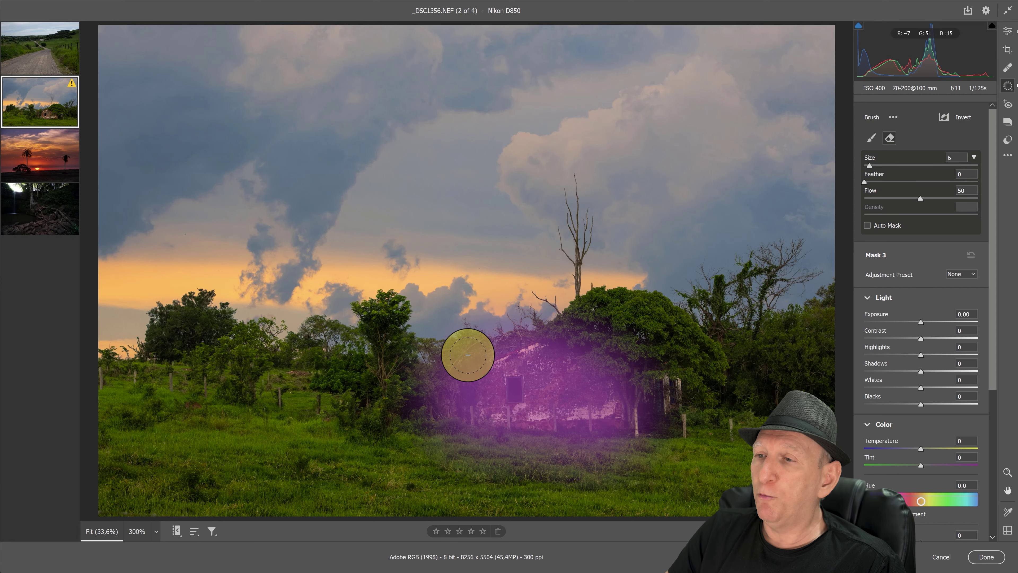
{"action": "mouse_move", "coordinate": [535, 322]}
{"action": "left_mouse_down"}
{"action": "mouse_move", "coordinate": [602, 332]}
{"action": "mouse_move", "coordinate": [637, 359]}
{"action": "mouse_move", "coordinate": [660, 433]}
{"action": "mouse_move", "coordinate": [422, 400]}
{"action": "mouse_move", "coordinate": [447, 445]}
{"action": "mouse_move", "coordinate": [625, 446]}
{"action": "mouse_move", "coordinate": [620, 459]}
{"action": "left_mouse_up"}
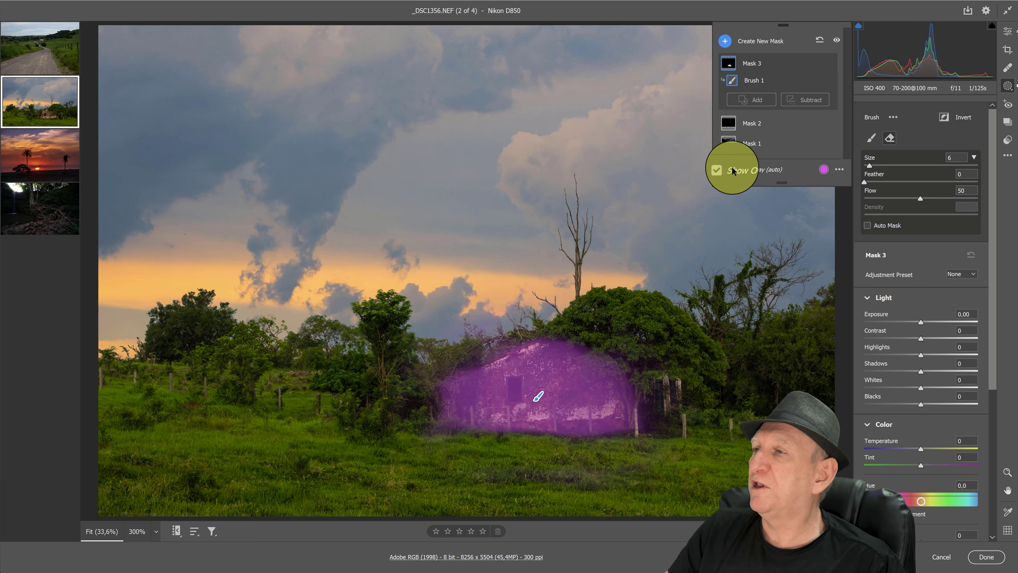
{"action": "left_click", "coordinate": [721, 171]}
{"action": "left_click_drag", "start_coordinate": [921, 321], "coordinate": [933, 323]}
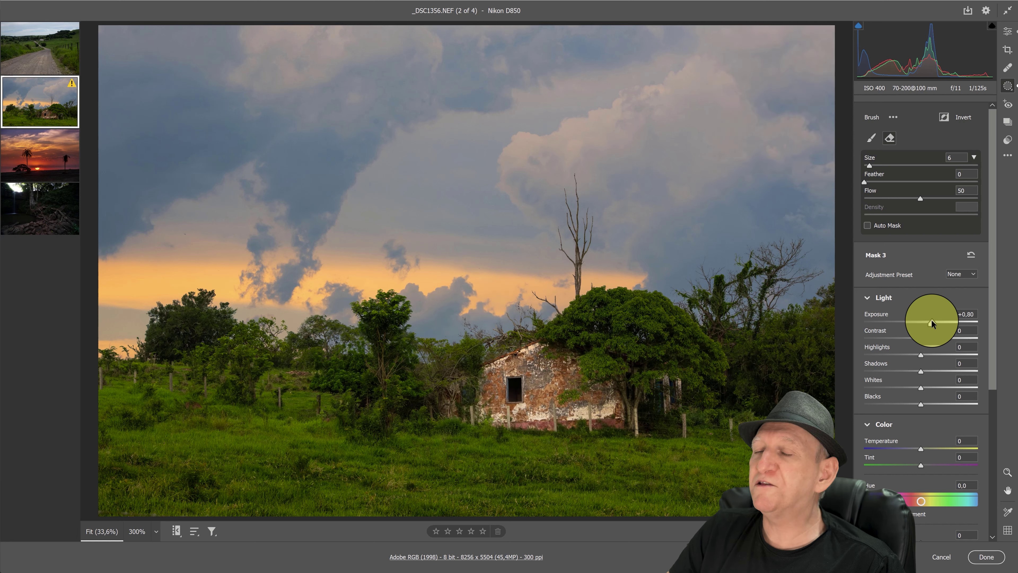
Step: Give Mask 3 Temperature +20 and Tint +11 to warm the house
{"action": "left_click", "coordinate": [991, 440]}
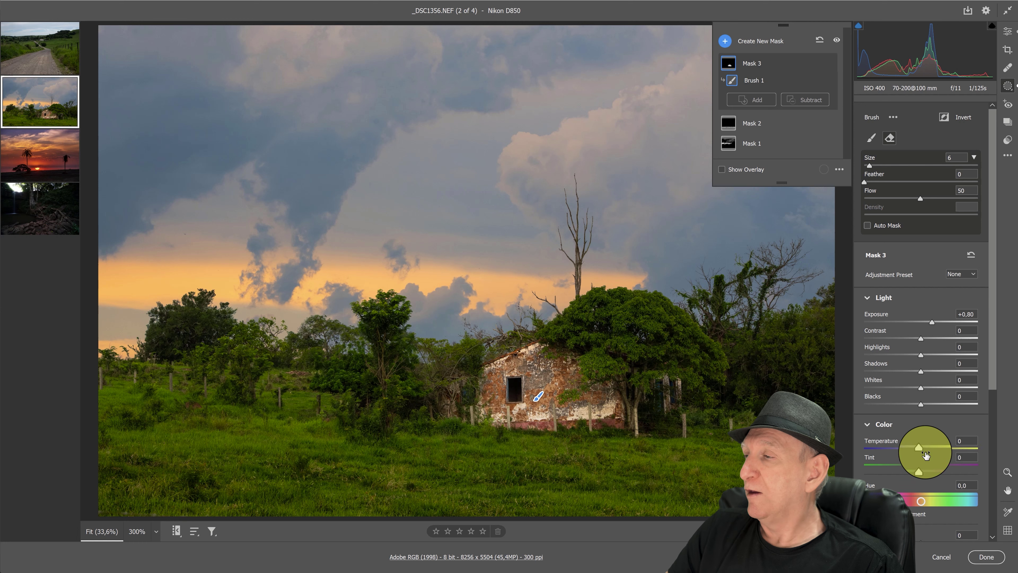
{"action": "left_click_drag", "start_coordinate": [924, 448], "coordinate": [929, 448]}
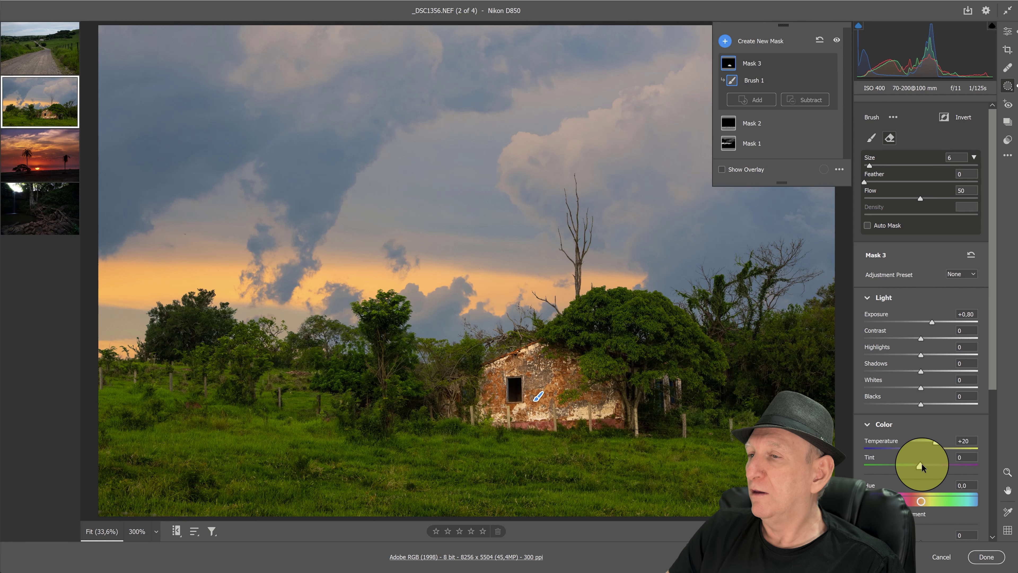
{"action": "left_click_drag", "start_coordinate": [921, 463], "coordinate": [929, 464]}
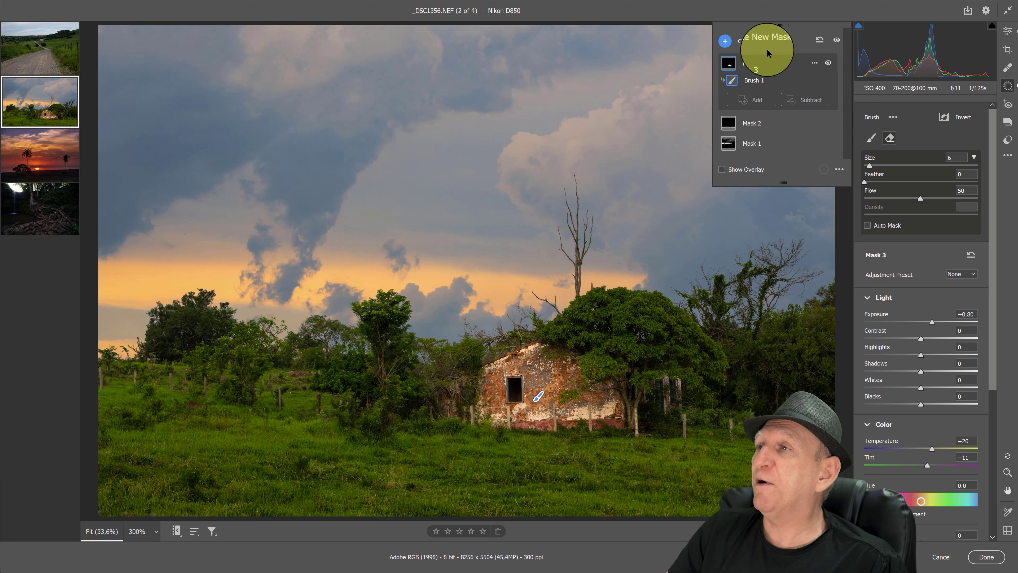
Step: Create brush Mask 4 with Exposure +0,85 and Shadows +43
{"action": "left_click", "coordinate": [725, 42]}
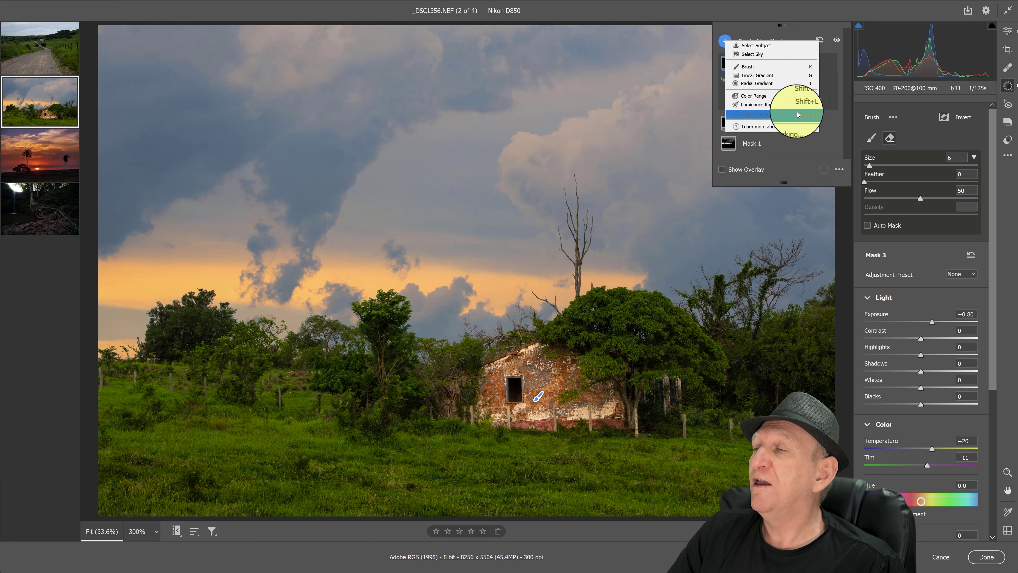
{"action": "left_click", "coordinate": [760, 67]}
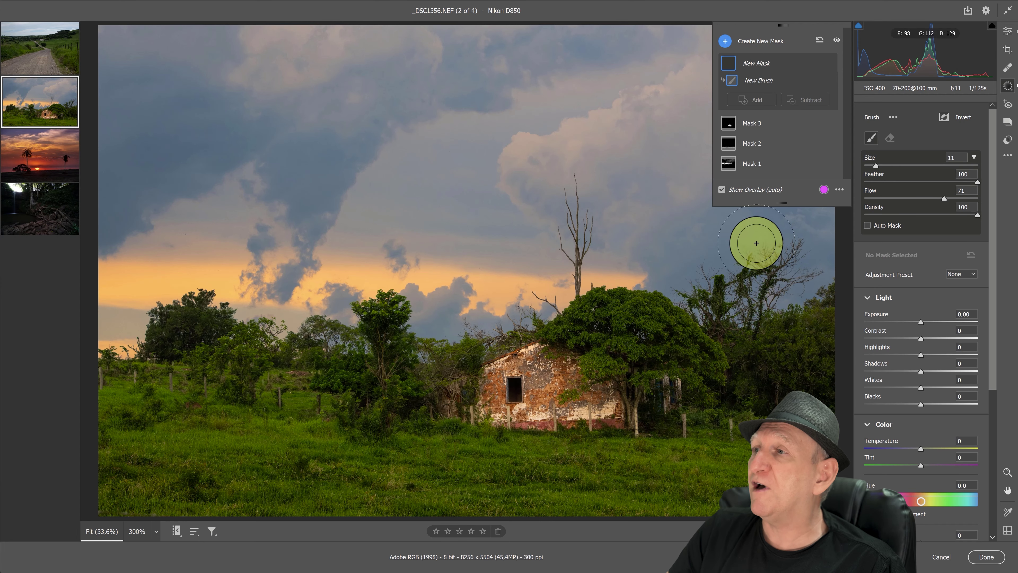
{"action": "left_click", "coordinate": [721, 189]}
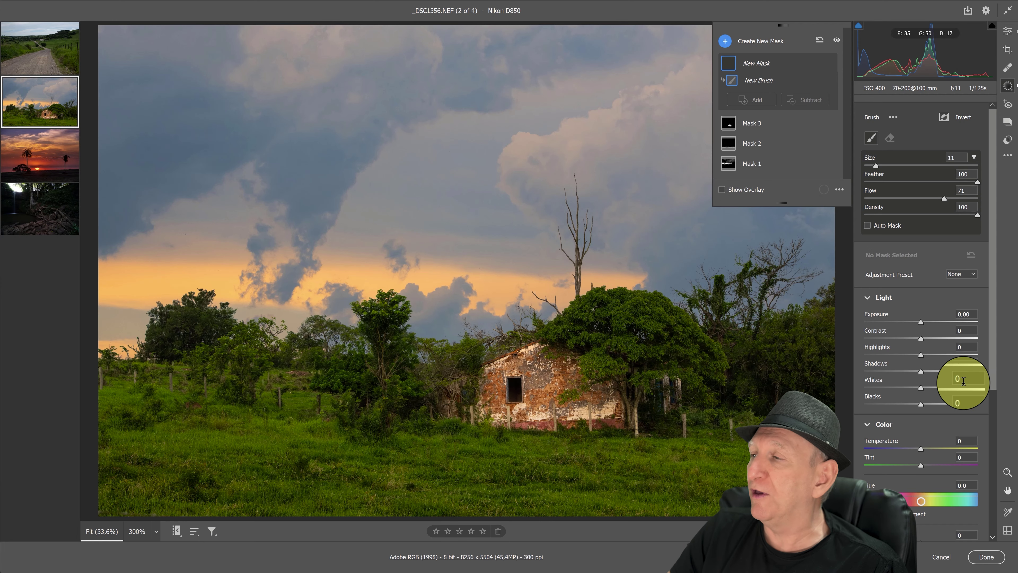
{"action": "left_click_drag", "start_coordinate": [921, 321], "coordinate": [933, 322]}
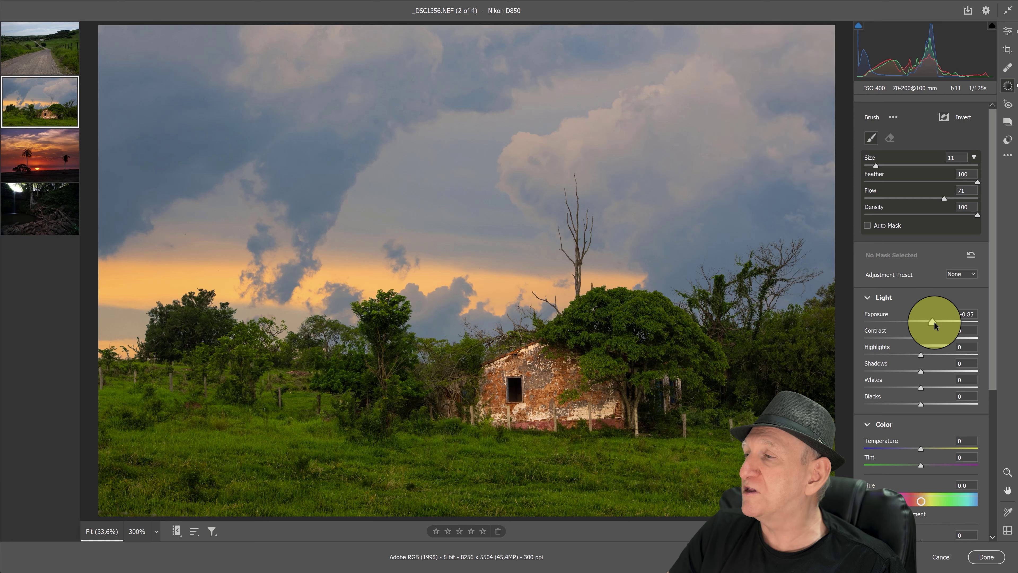
{"action": "left_click_drag", "start_coordinate": [923, 369], "coordinate": [946, 370]}
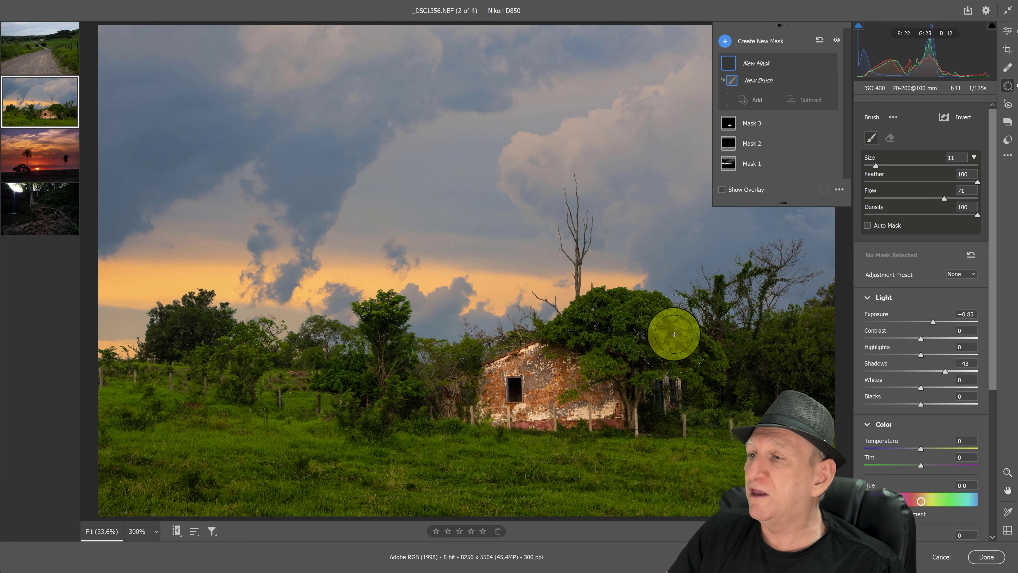
Step: Paint Mask 4 onto the trees beside the house, the left trees, and the grass
{"action": "left_click_drag", "start_coordinate": [676, 345], "coordinate": [704, 364]}
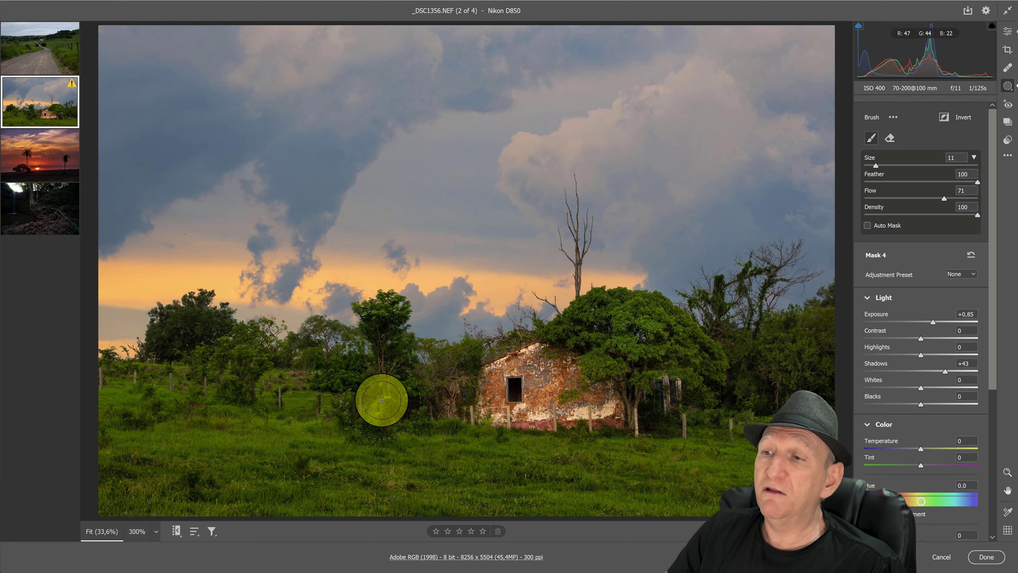
{"action": "left_click_drag", "start_coordinate": [193, 345], "coordinate": [186, 348]}
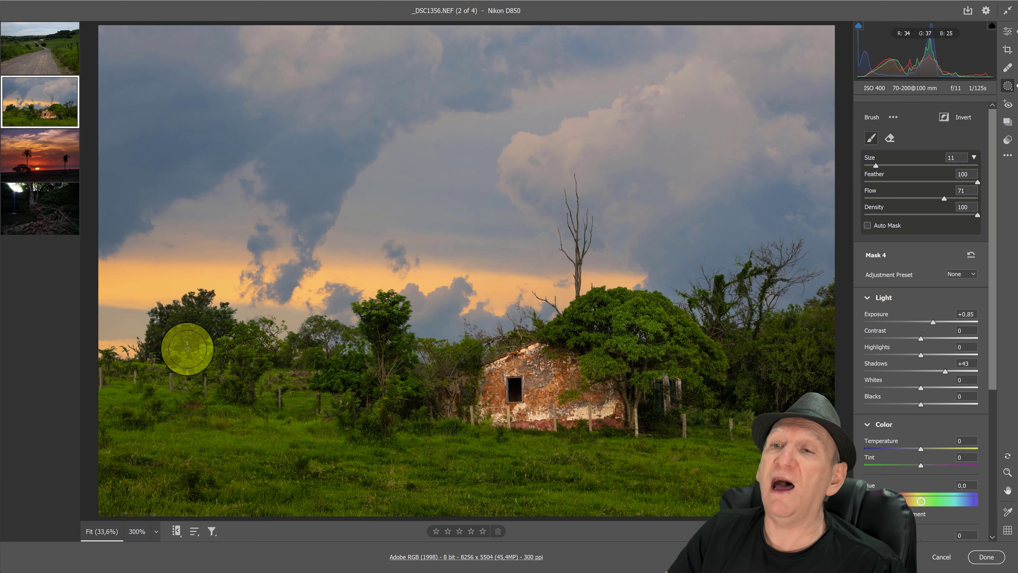
{"action": "left_click", "coordinate": [721, 190]}
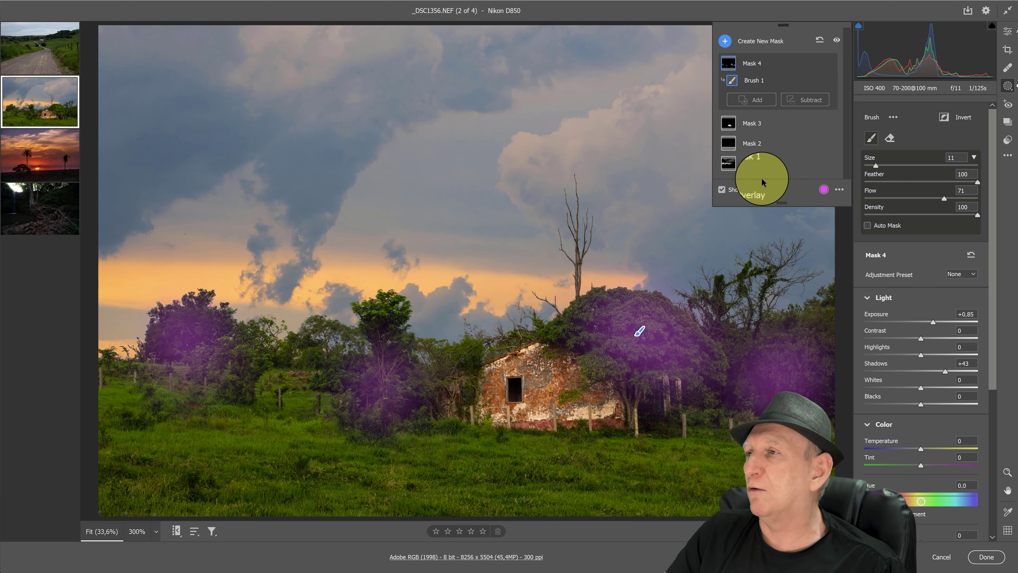
{"action": "left_click", "coordinate": [722, 189]}
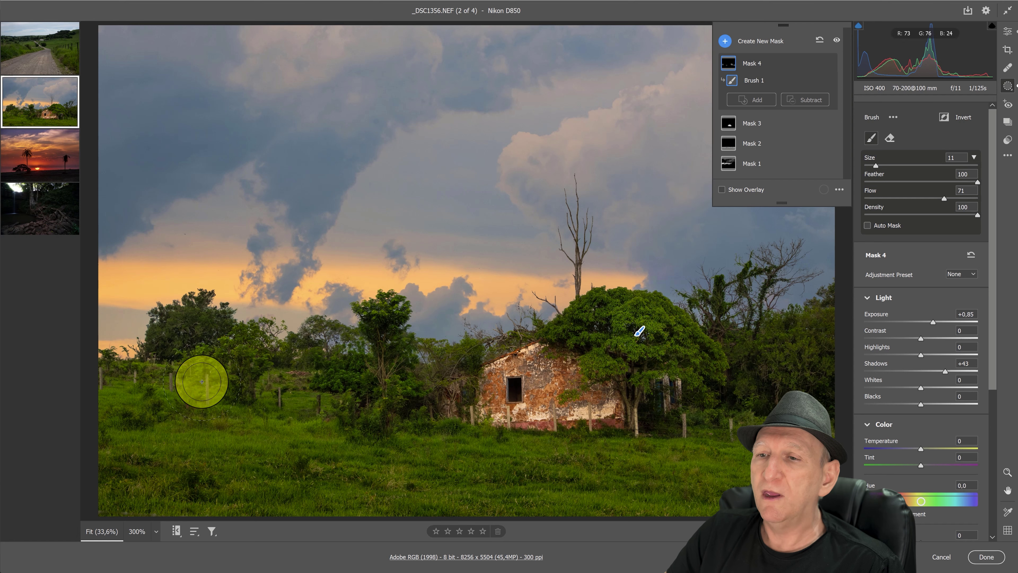
{"action": "mouse_move", "coordinate": [229, 393]}
{"action": "left_mouse_down"}
{"action": "mouse_move", "coordinate": [512, 433]}
{"action": "mouse_move", "coordinate": [734, 437]}
{"action": "left_mouse_up"}
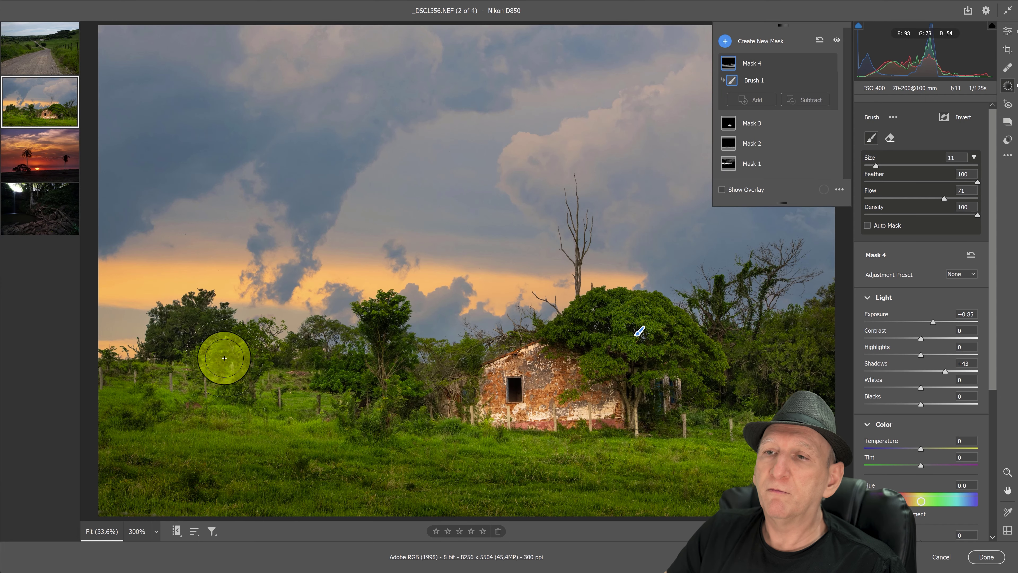
{"action": "left_click_drag", "start_coordinate": [220, 357], "coordinate": [177, 435]}
{"action": "left_click_drag", "start_coordinate": [195, 473], "coordinate": [712, 483]}
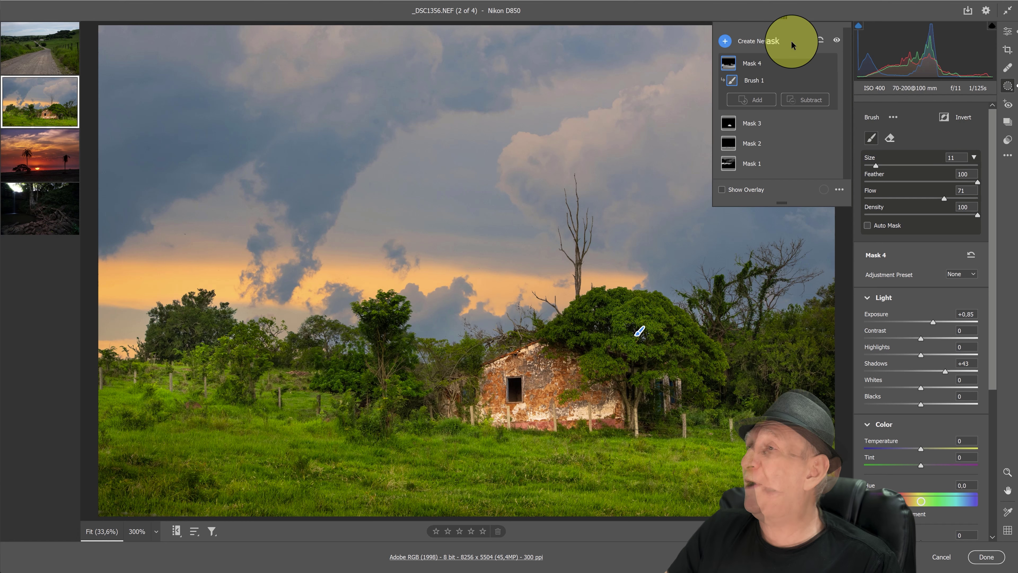
Step: Brush Mask 5 across a band of grass with Highlights -54 and Exposure -0,65
{"action": "left_click", "coordinate": [724, 41]}
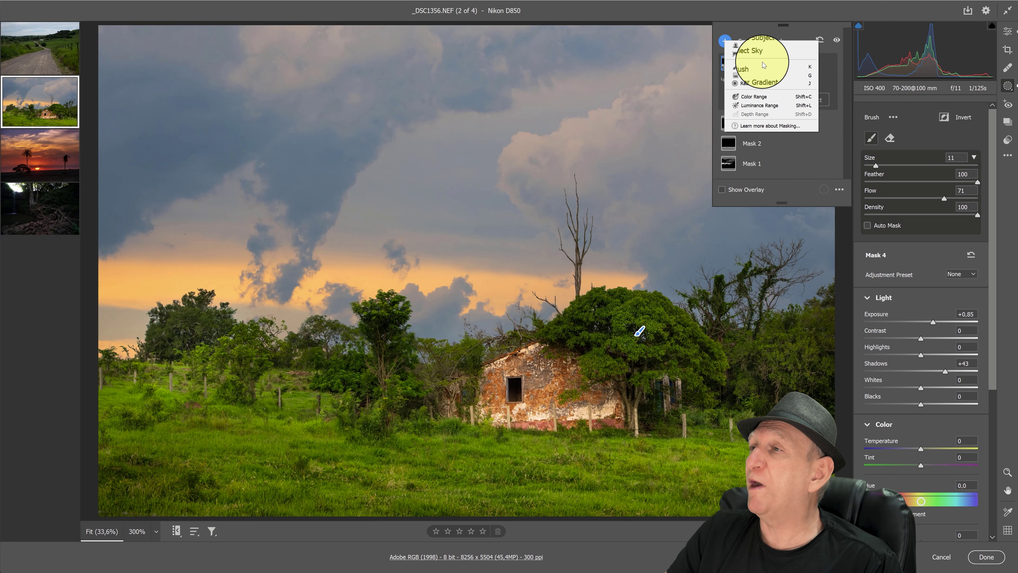
{"action": "left_click", "coordinate": [753, 66]}
{"action": "mouse_move", "coordinate": [931, 323]}
{"action": "left_mouse_down"}
{"action": "mouse_move", "coordinate": [906, 321]}
{"action": "mouse_move", "coordinate": [889, 355]}
{"action": "left_mouse_up"}
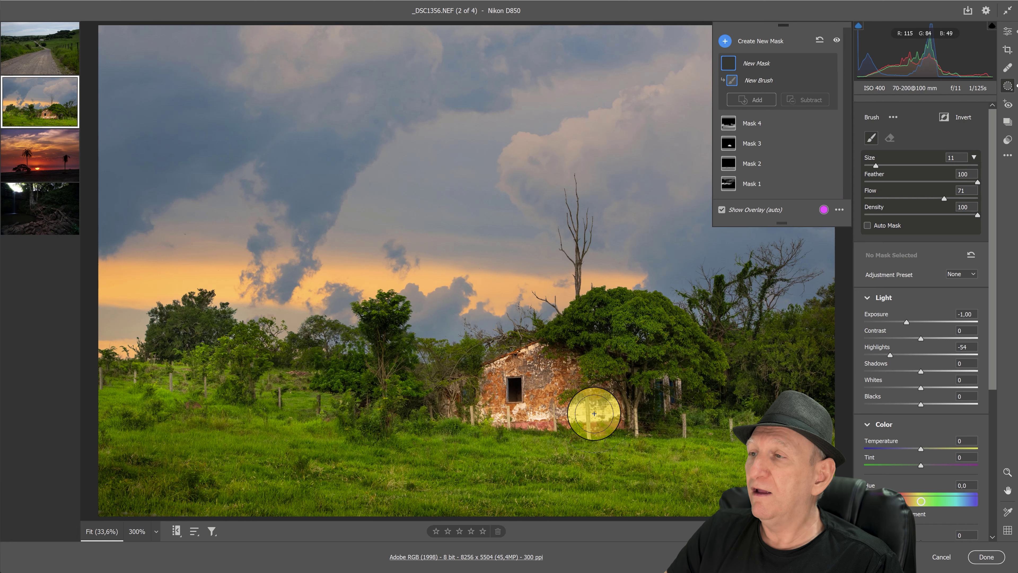
{"action": "left_click", "coordinate": [722, 209]}
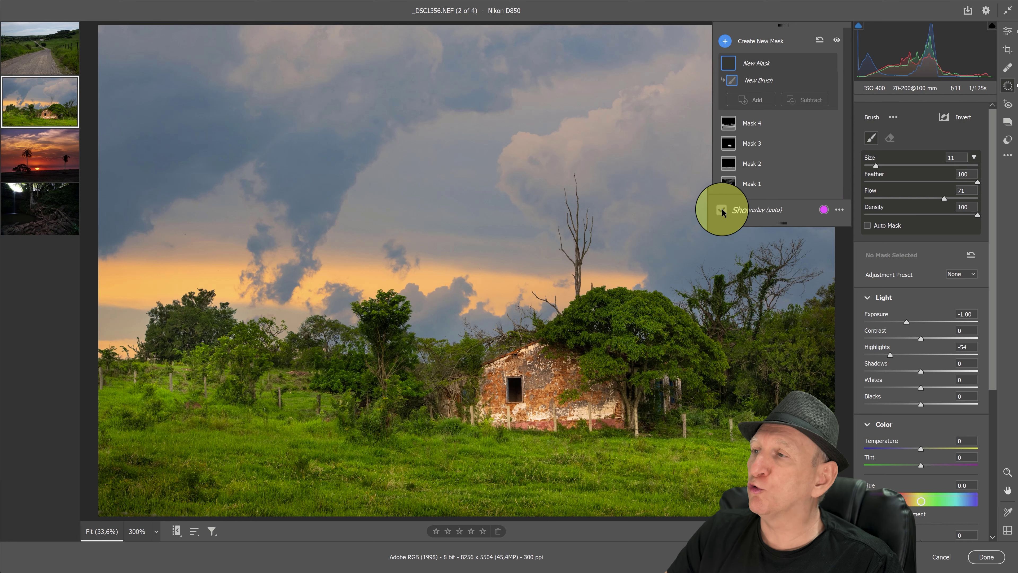
{"action": "left_click_drag", "start_coordinate": [487, 482], "coordinate": [163, 498]}
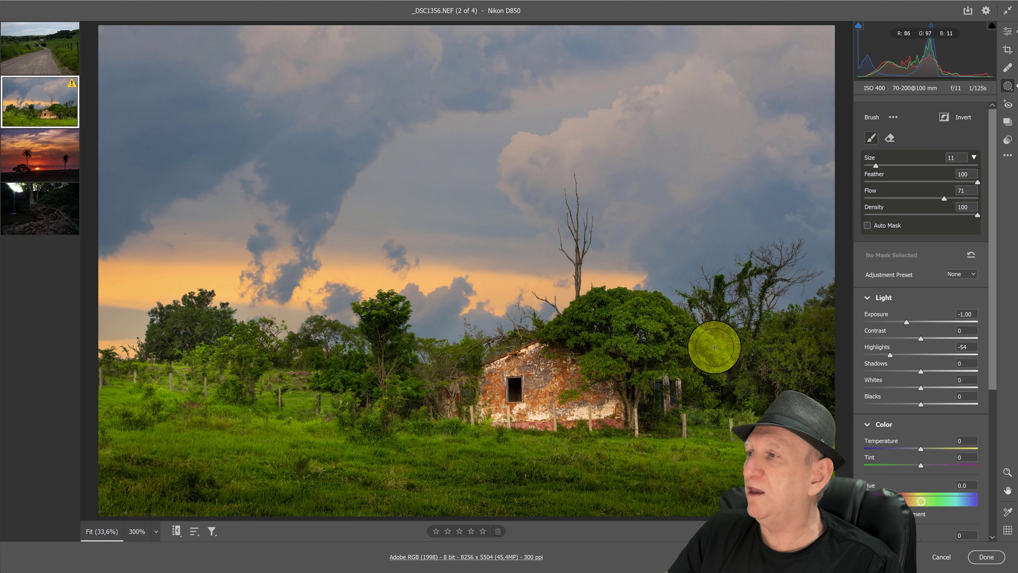
{"action": "left_click", "coordinate": [907, 321]}
{"action": "left_click_drag", "start_coordinate": [908, 321], "coordinate": [912, 320]}
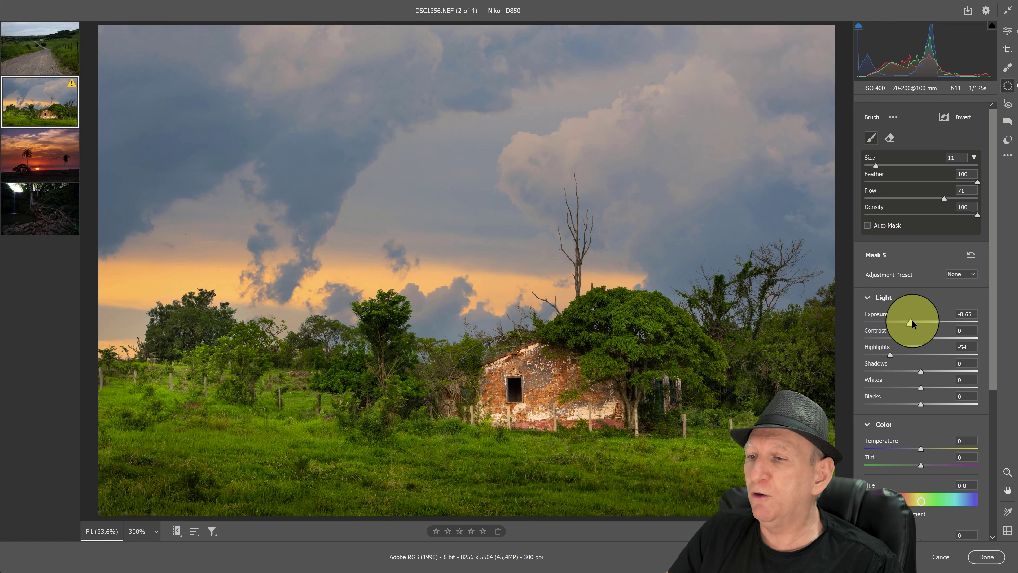